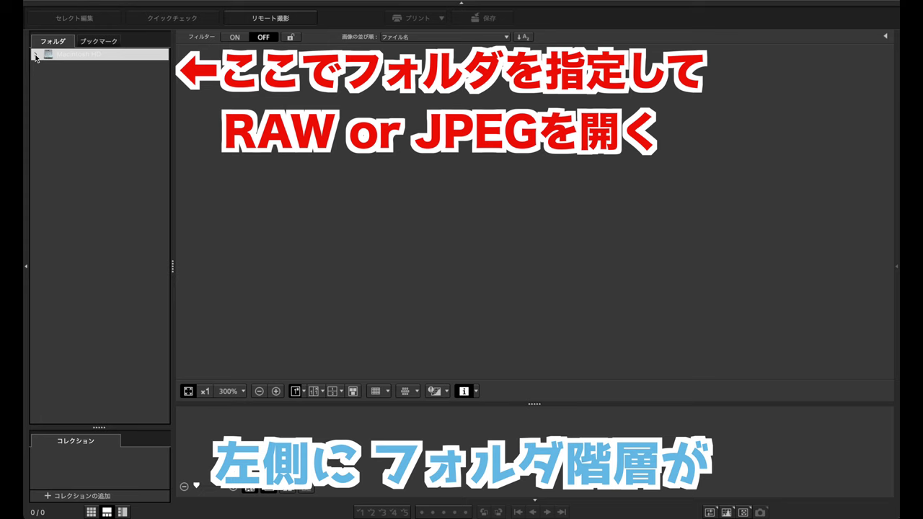
- Expand Macintosh HD and open the folder holding the 30 aircraft RAW photos
{"action": "left_click", "coordinate": [35, 56]}
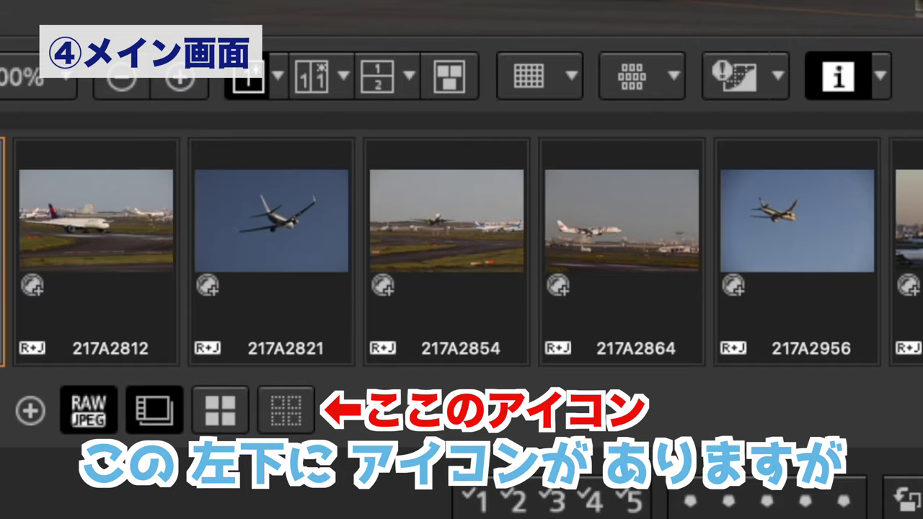
- Switch to the large-preview layout with the filmstrip running below the preview
{"action": "left_click", "coordinate": [91, 513]}
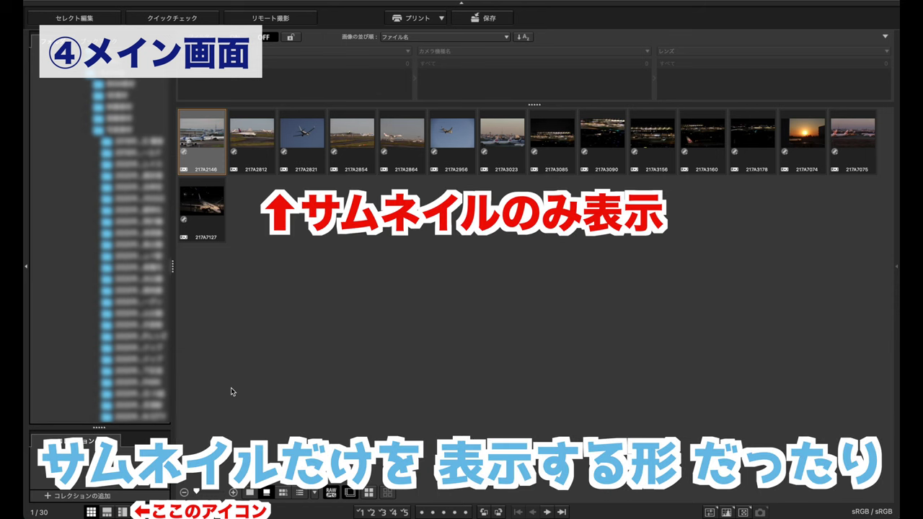
{"action": "left_click", "coordinate": [107, 512]}
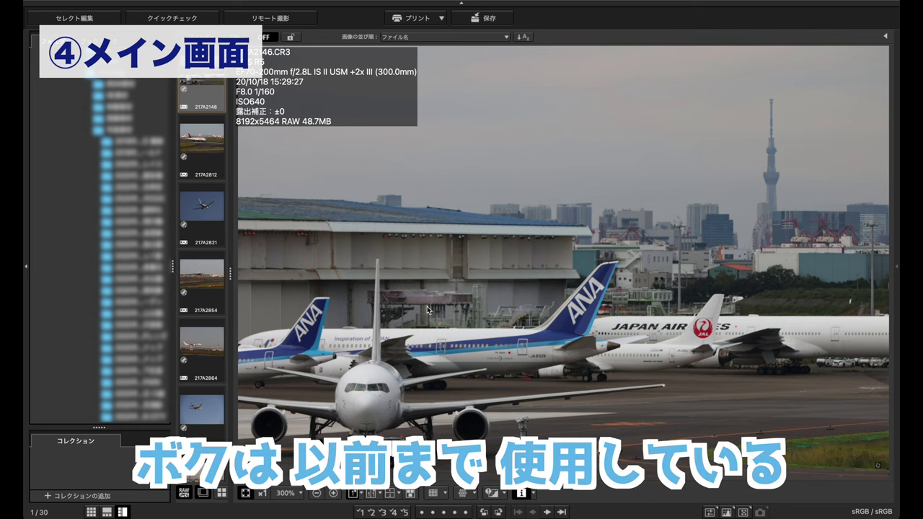
{"action": "left_click", "coordinate": [107, 512]}
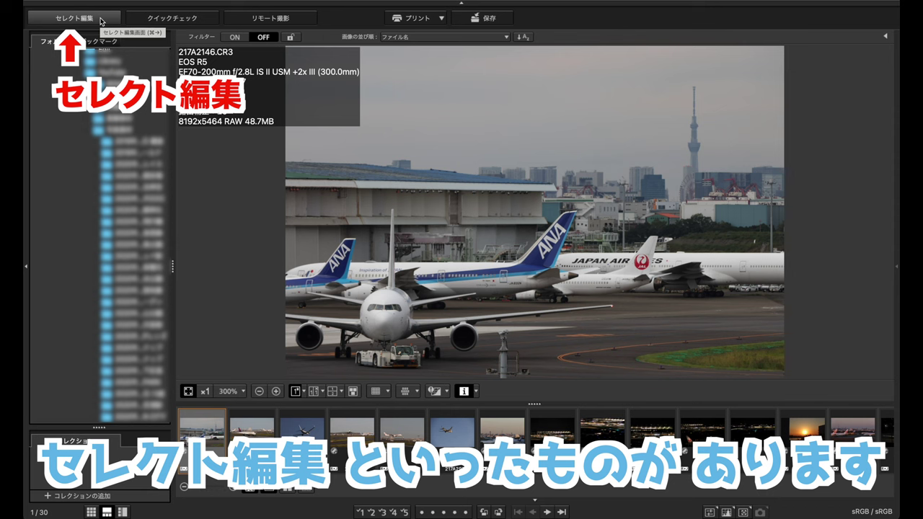
{"action": "left_click", "coordinate": [101, 22]}
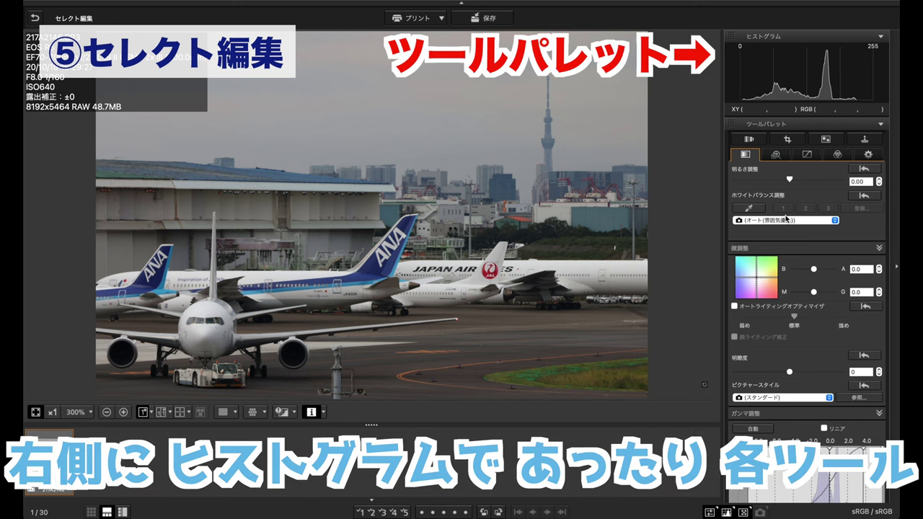
{"action": "scroll", "coordinate": [786, 215], "scroll_direction": "down", "scroll_amount": 4}
{"action": "scroll", "coordinate": [785, 215], "scroll_direction": "down", "scroll_amount": 4}
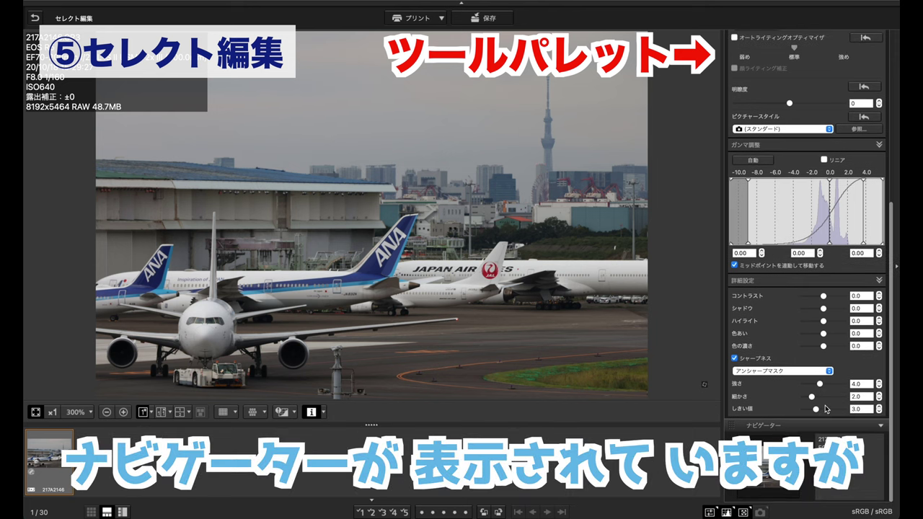
{"action": "scroll", "coordinate": [826, 409], "scroll_direction": "up", "scroll_amount": 5}
{"action": "scroll", "coordinate": [826, 409], "scroll_direction": "up", "scroll_amount": 1}
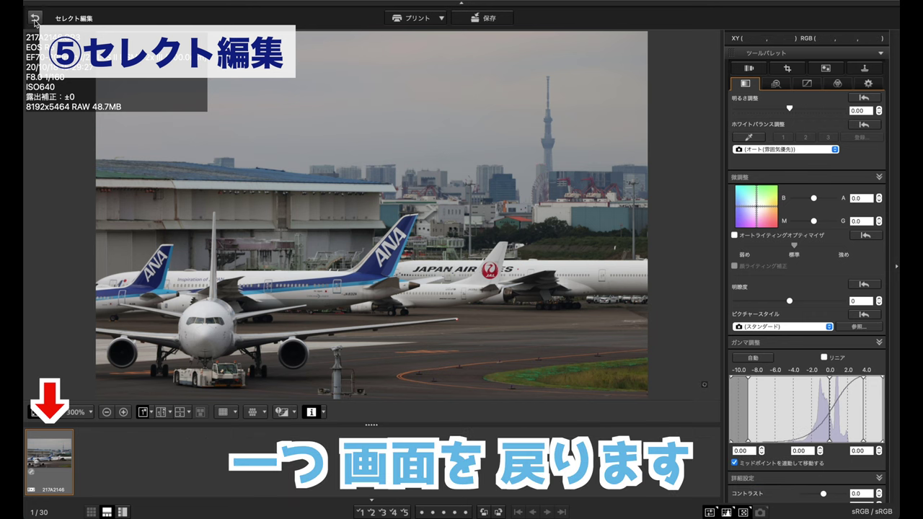
{"action": "left_click", "coordinate": [34, 19]}
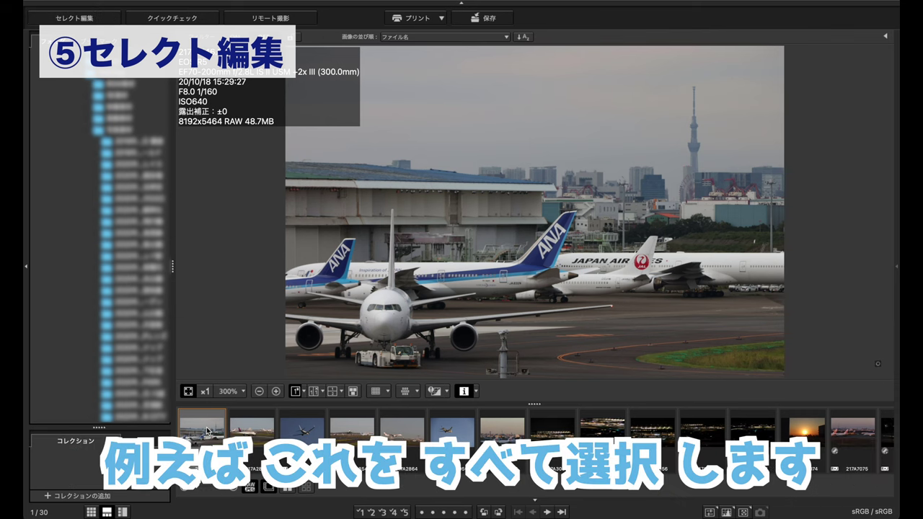
- Select all photos in the folder and open them in Select Edit
{"action": "key", "text": "ctrl+a"}
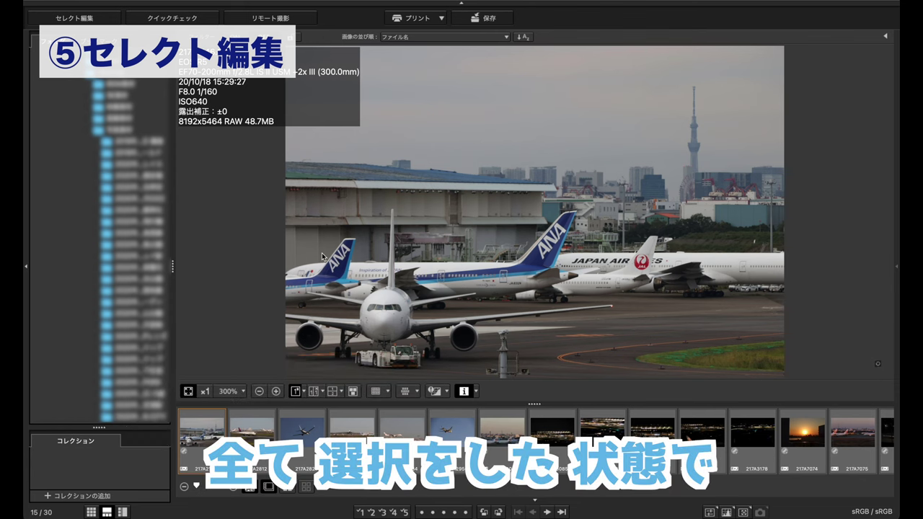
{"action": "left_click", "coordinate": [95, 19]}
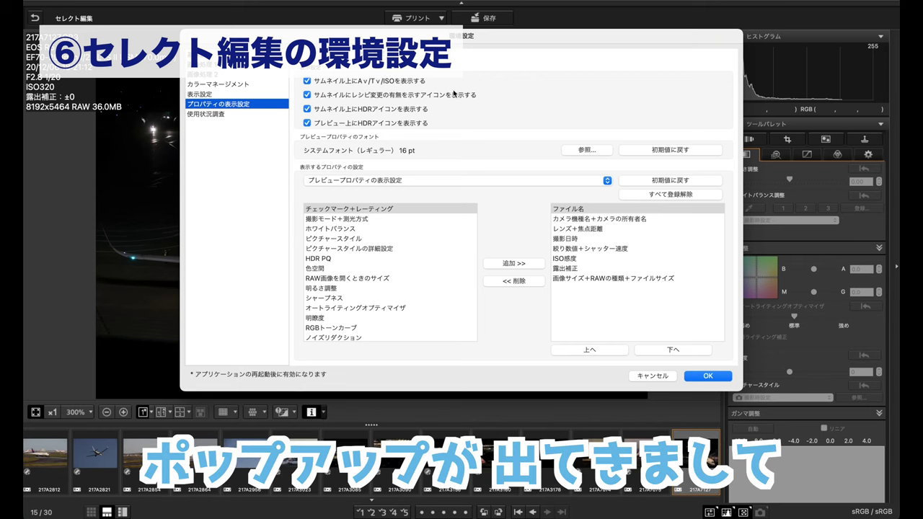
- Remove, then re-add camera model, レンズ＋焦点距離 and 露出補正 as displayed properties
{"action": "left_click", "coordinate": [598, 228]}
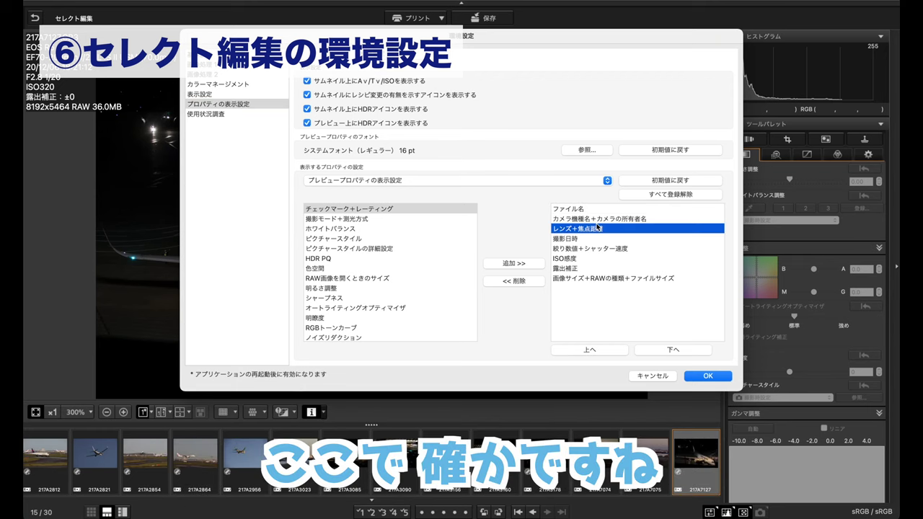
{"action": "left_click", "coordinate": [598, 220]}
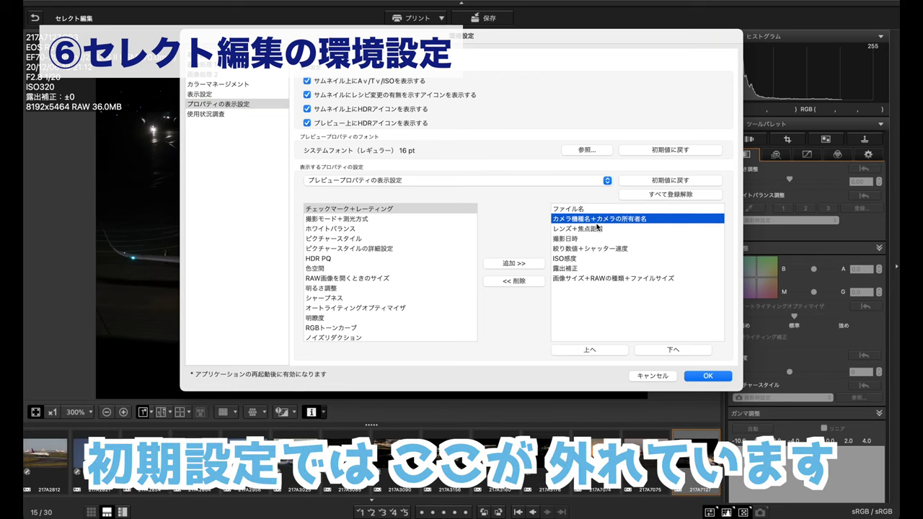
{"action": "left_click", "coordinate": [529, 281]}
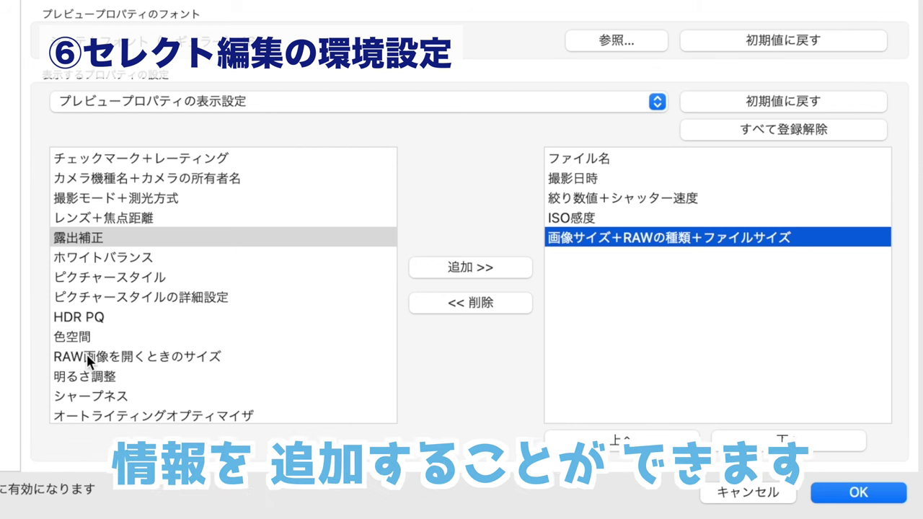
{"action": "left_click", "coordinate": [91, 238]}
{"action": "left_click", "coordinate": [505, 268]}
{"action": "left_click", "coordinate": [144, 178]}
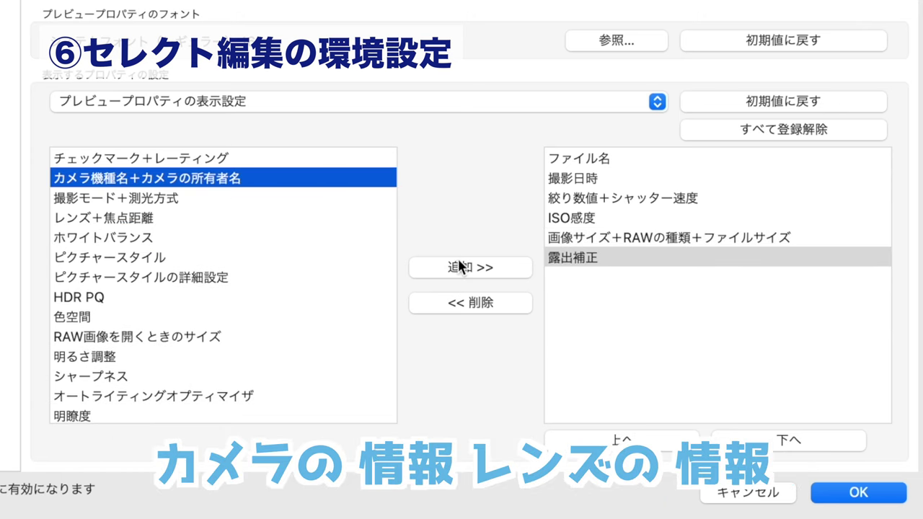
{"action": "left_click", "coordinate": [462, 267]}
{"action": "left_click", "coordinate": [159, 199]}
{"action": "left_click", "coordinate": [506, 266]}
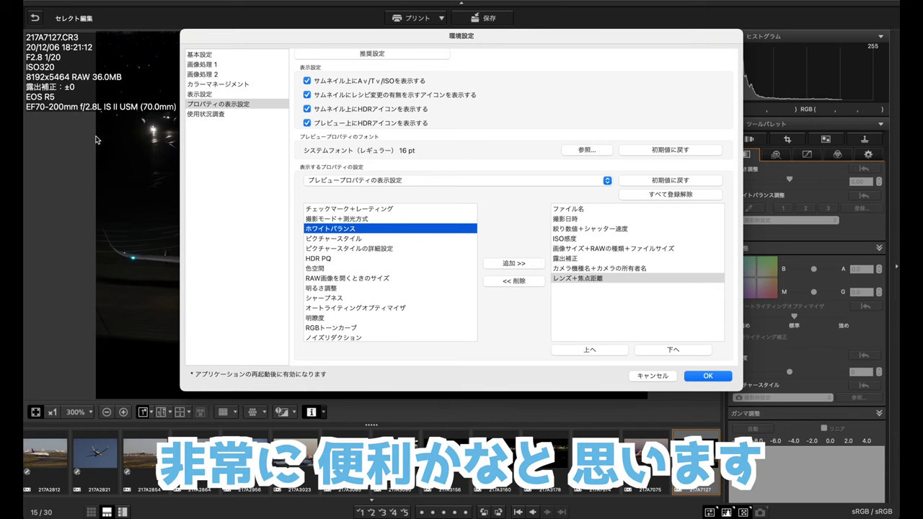
- Move camera model and レンズ＋焦点距離 up to follow the file name
{"action": "left_click", "coordinate": [559, 268]}
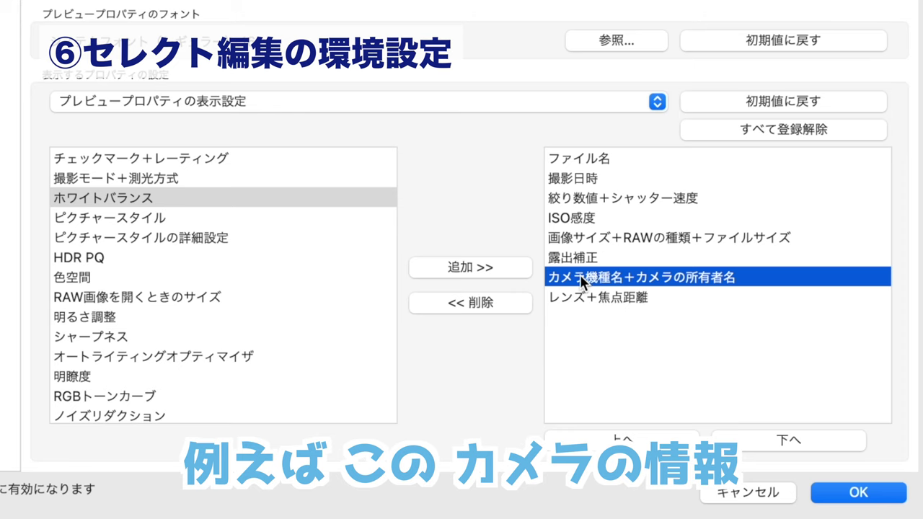
{"action": "left_click", "coordinate": [655, 438]}
{"action": "left_click", "coordinate": [655, 438]}
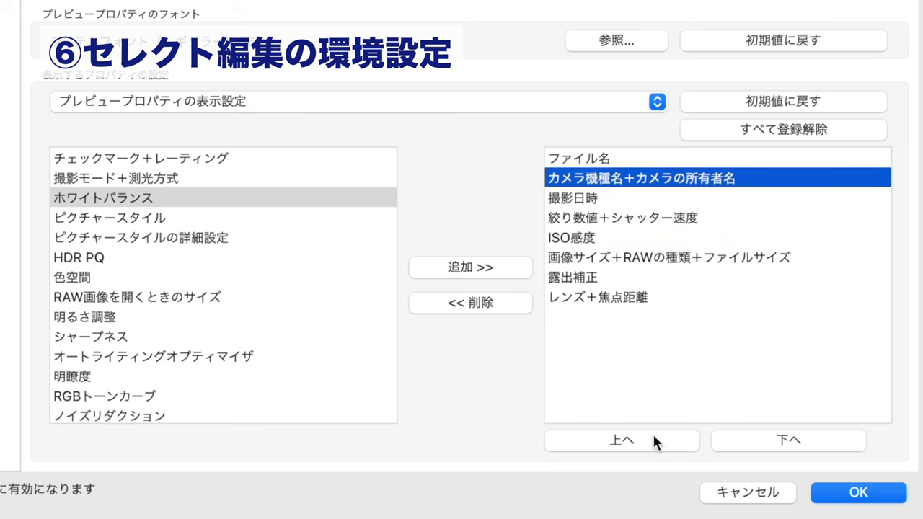
{"action": "left_click", "coordinate": [611, 259]}
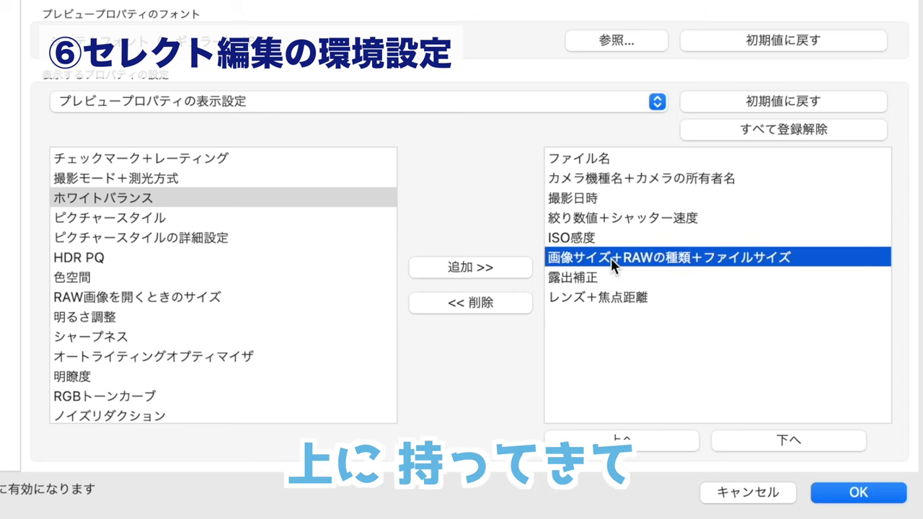
{"action": "left_click", "coordinate": [644, 439]}
{"action": "left_click", "coordinate": [644, 440]}
{"action": "left_click", "coordinate": [645, 439]}
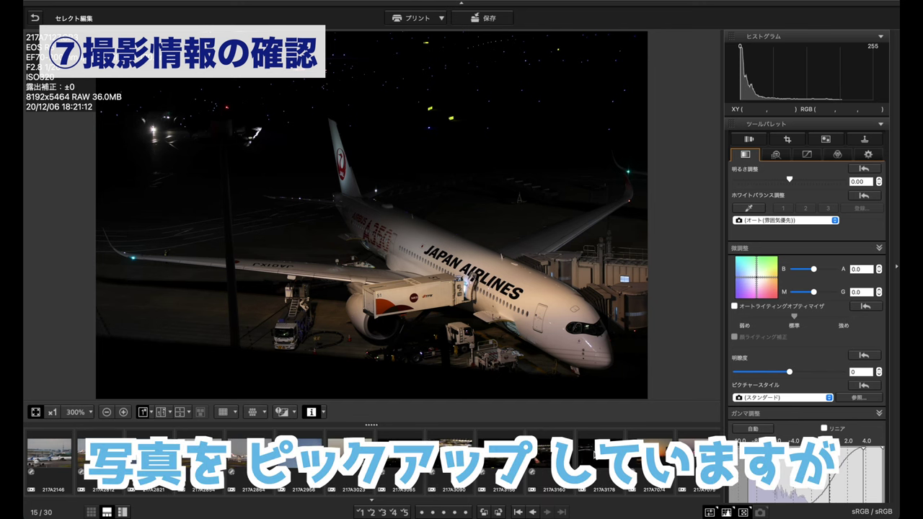
- Open night terminal shot 217A3160, with the JAL tail, in the Select Edit viewer
{"action": "left_click", "coordinate": [550, 458]}
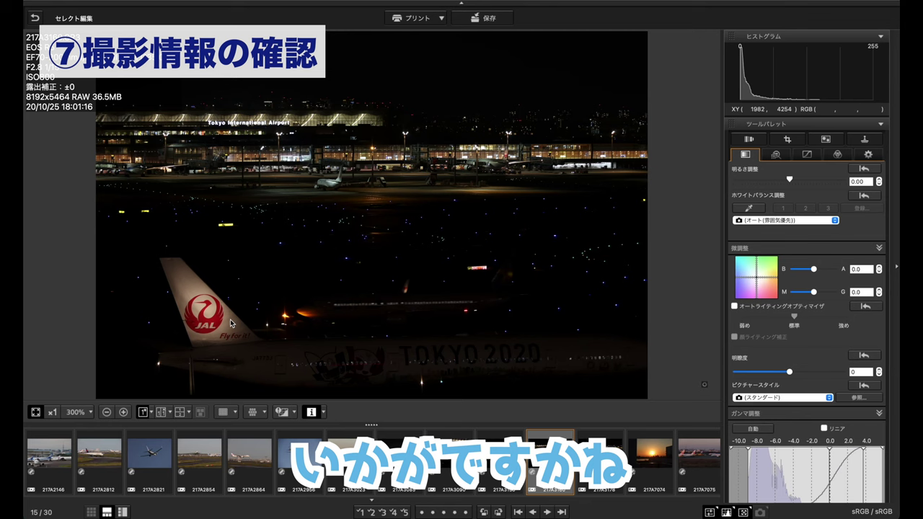
{"action": "left_click", "coordinate": [220, 313]}
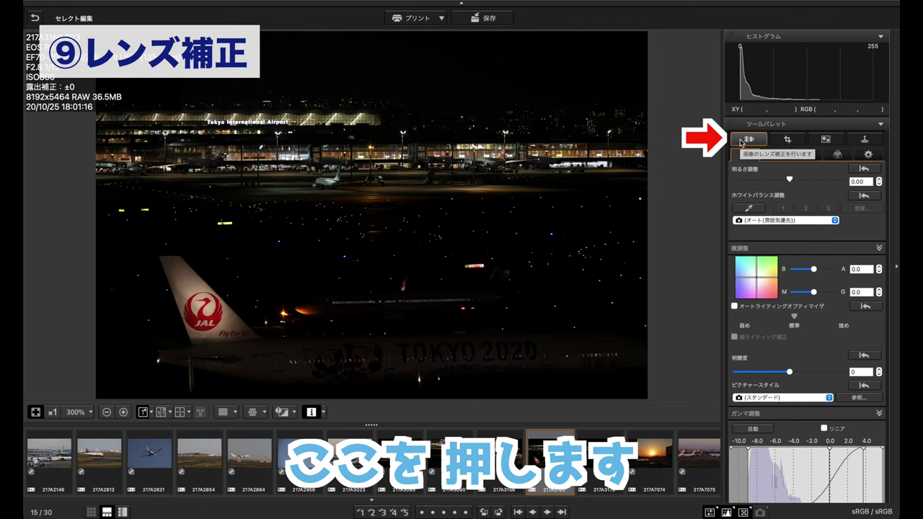
- Download lens data for the EF70-200mm f/2.8L IS II,III USM and acknowledge completion
{"action": "left_click", "coordinate": [745, 142]}
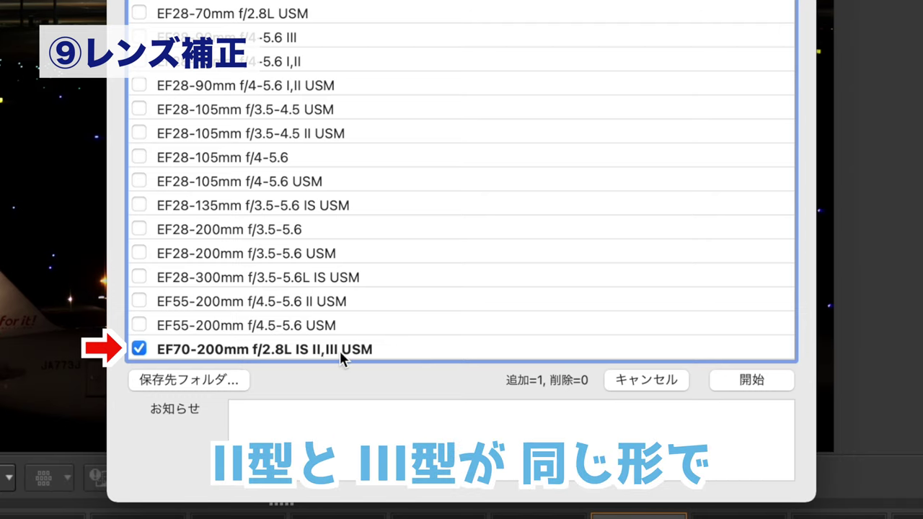
{"action": "scroll", "coordinate": [332, 322], "scroll_direction": "down", "scroll_amount": 4}
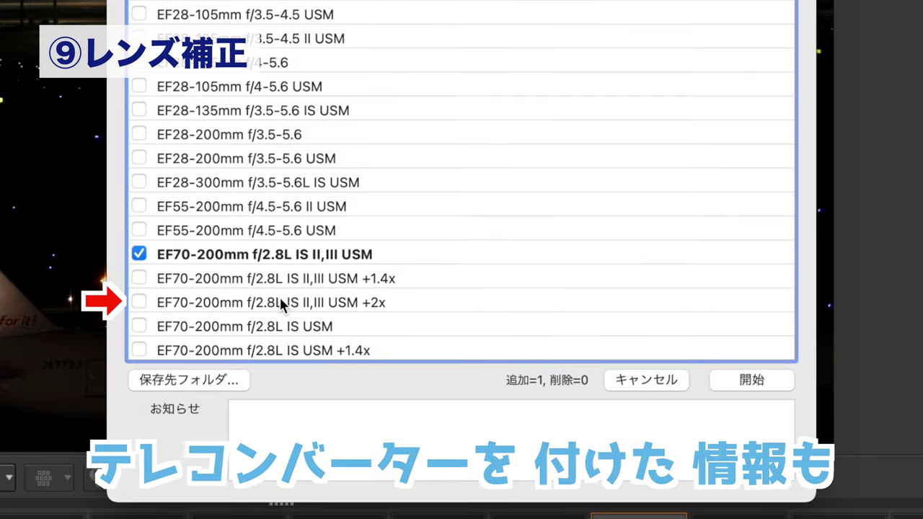
{"action": "left_click", "coordinate": [138, 303]}
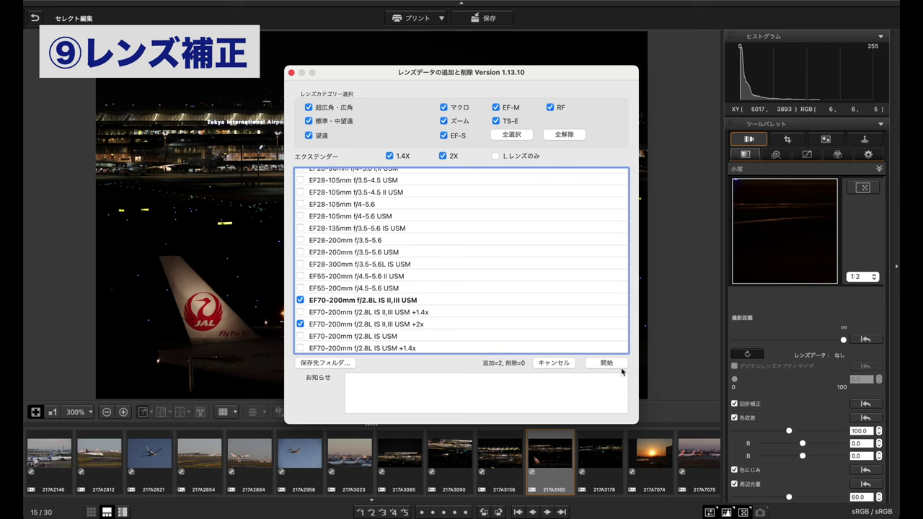
{"action": "left_click", "coordinate": [607, 364]}
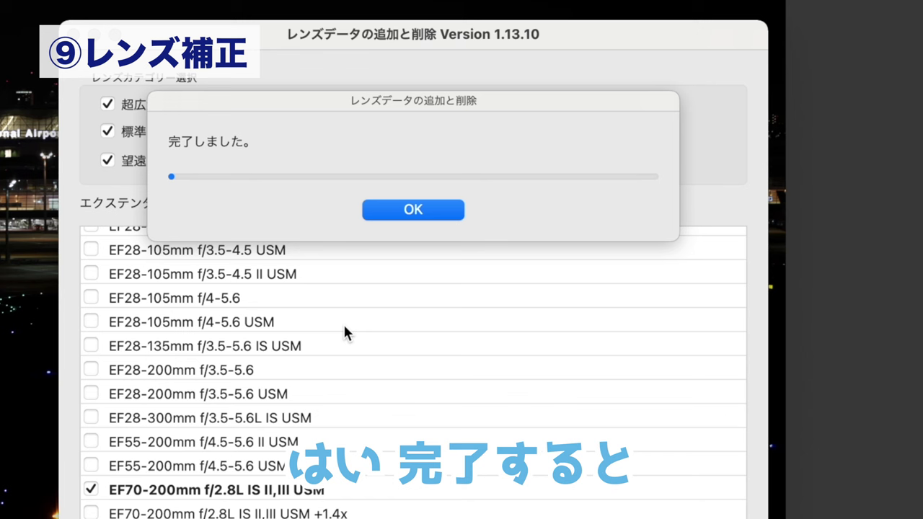
{"action": "left_click", "coordinate": [436, 209]}
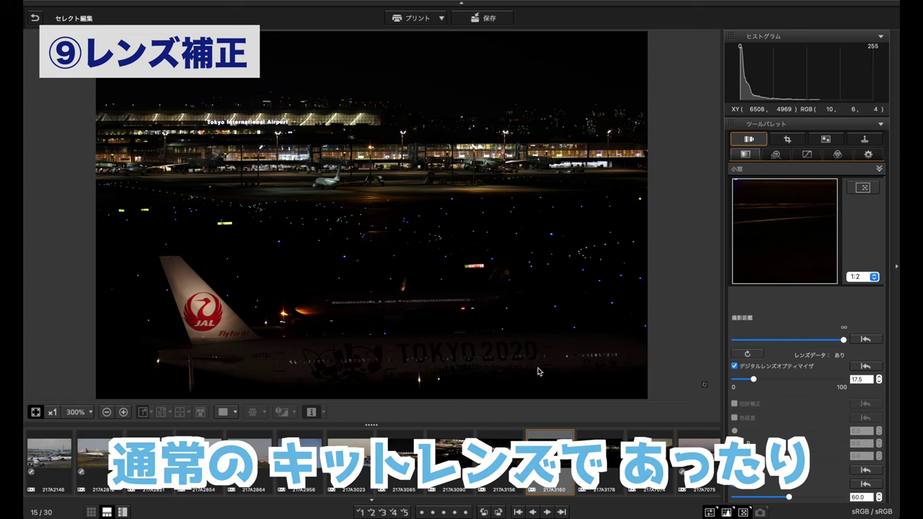
- Reopen the Add/Remove Lens Data window to browse the RF lens list
{"action": "left_click", "coordinate": [748, 354]}
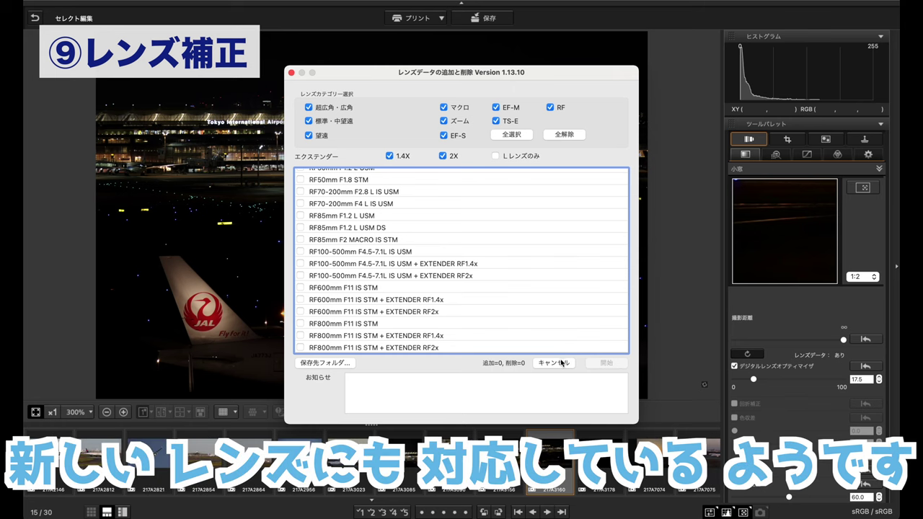
- Cancel the lens data window without adding any lenses
{"action": "left_click", "coordinate": [562, 362]}
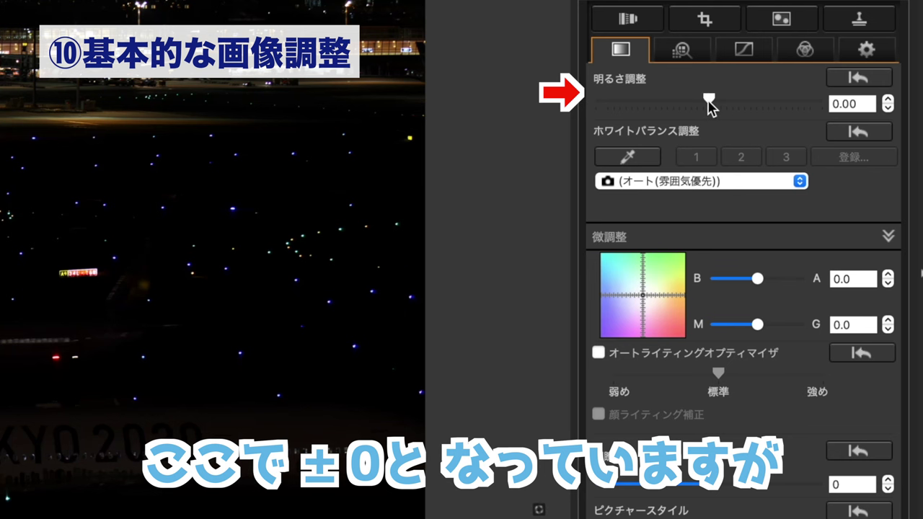
- Preview brightness between about +2.17 and -2.17, then return it to 0.00
{"action": "left_click_drag", "start_coordinate": [709, 105], "coordinate": [829, 179]}
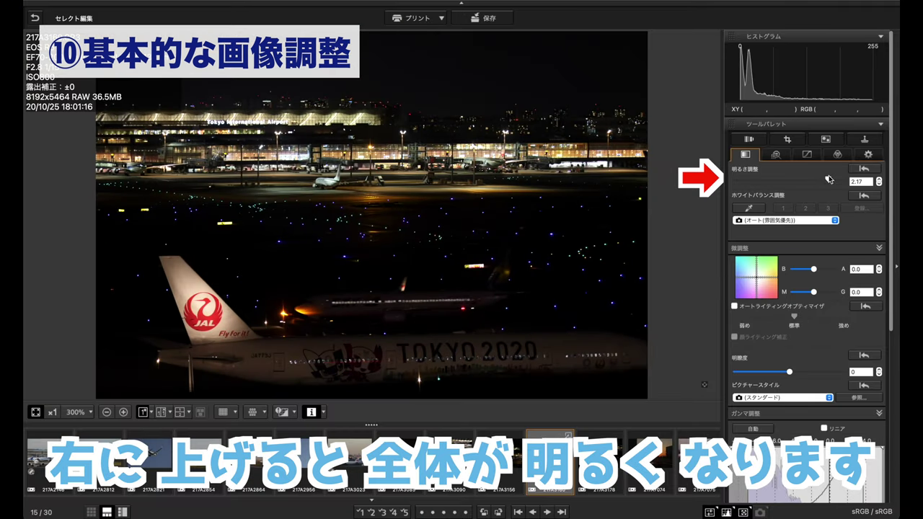
{"action": "left_click_drag", "start_coordinate": [830, 179], "coordinate": [756, 187]}
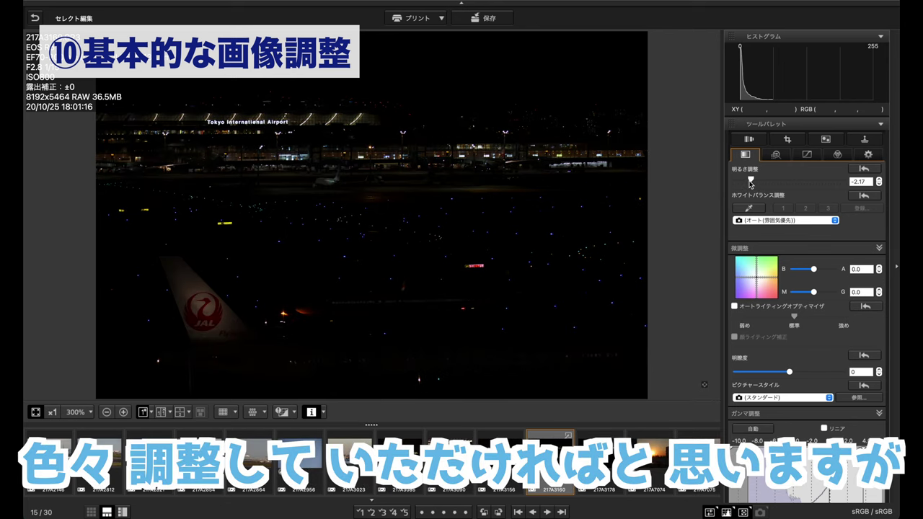
{"action": "left_click_drag", "start_coordinate": [751, 184], "coordinate": [790, 183]}
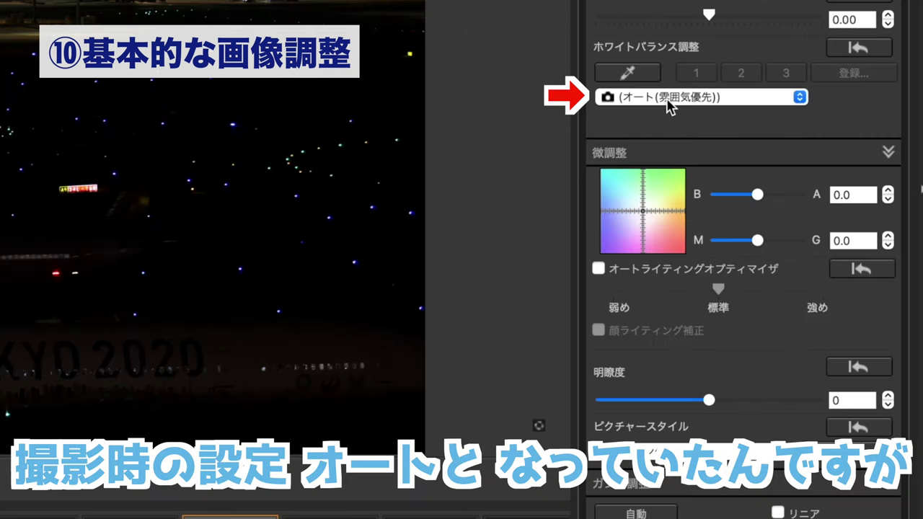
{"action": "left_click", "coordinate": [669, 104]}
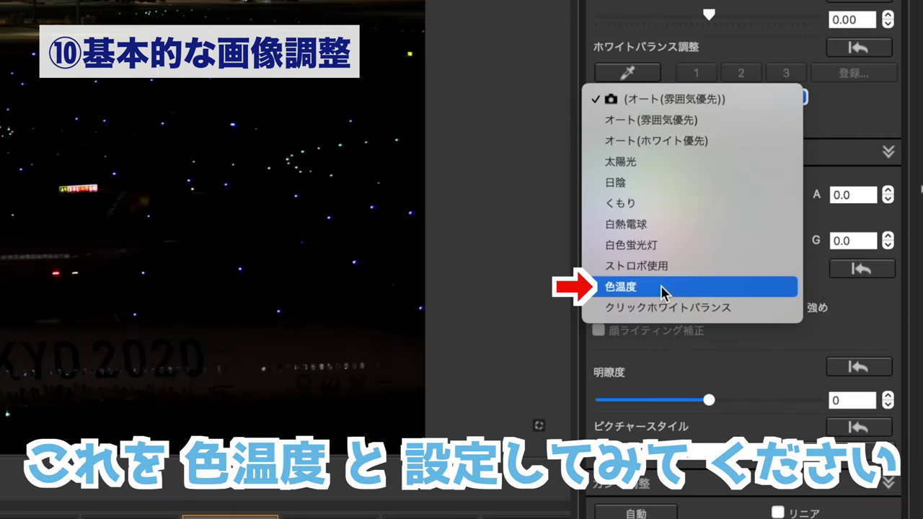
{"action": "left_click", "coordinate": [664, 292]}
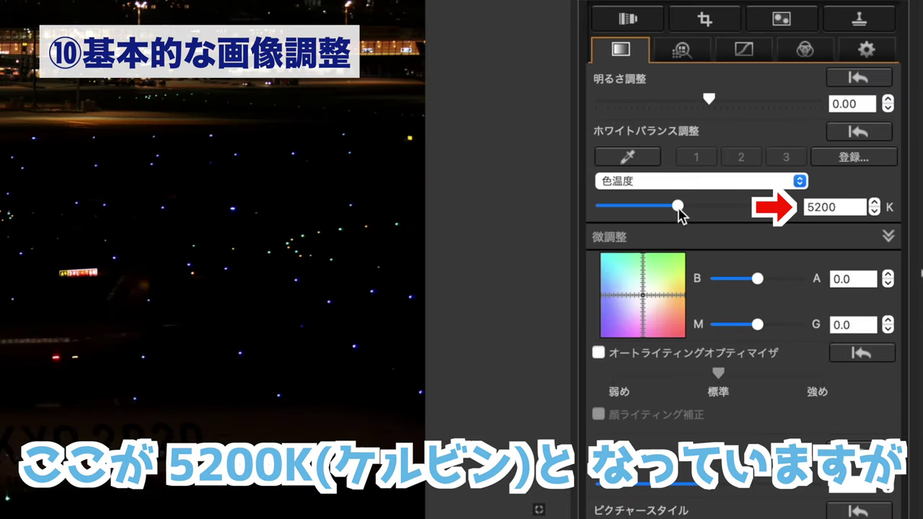
{"action": "mouse_move", "coordinate": [679, 207]}
{"action": "left_mouse_down"}
{"action": "mouse_move", "coordinate": [719, 207]}
{"action": "mouse_move", "coordinate": [817, 235]}
{"action": "mouse_move", "coordinate": [736, 233]}
{"action": "left_mouse_up"}
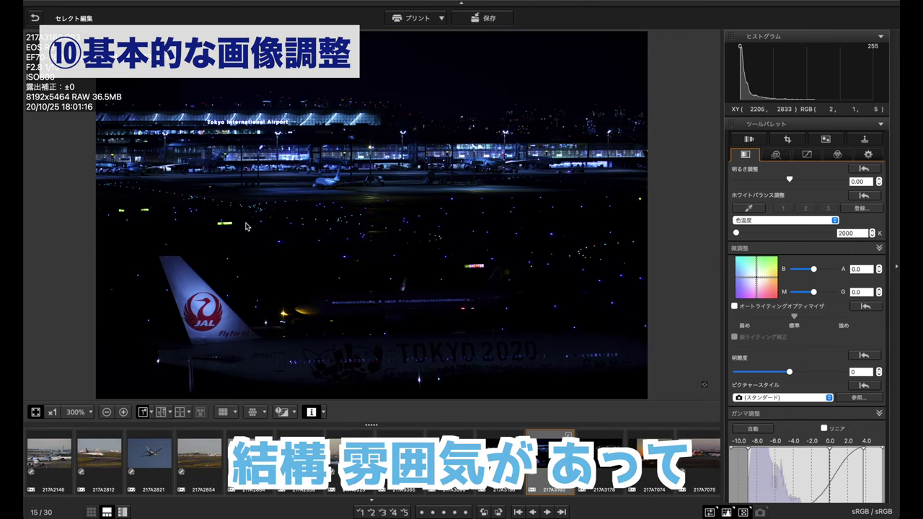
{"action": "left_click", "coordinate": [785, 221]}
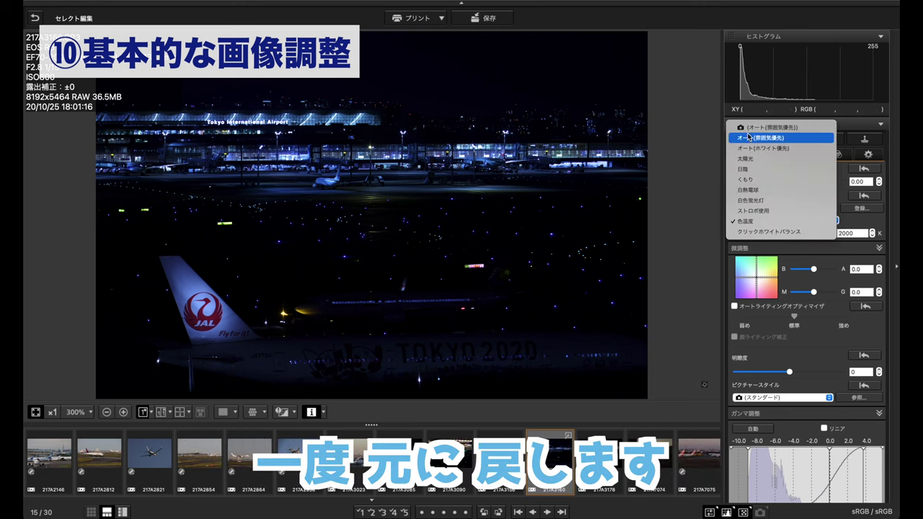
{"action": "left_click", "coordinate": [754, 129]}
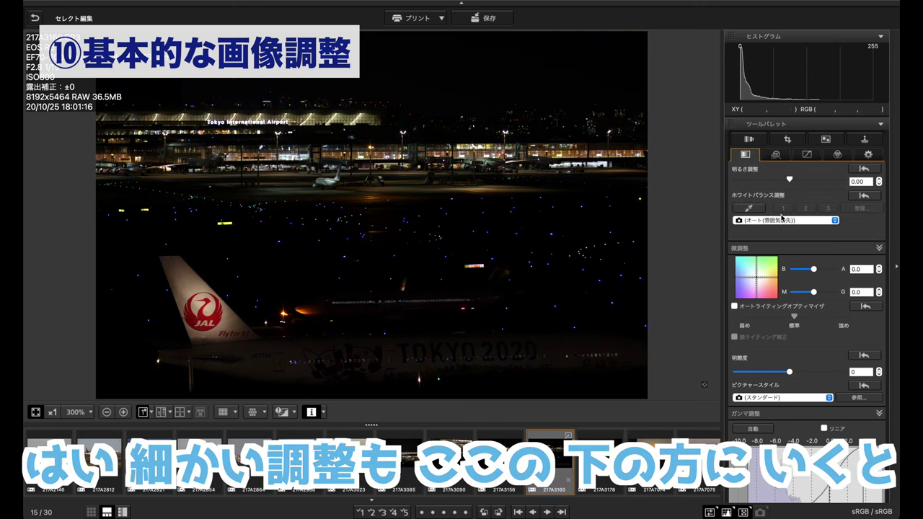
{"action": "scroll", "coordinate": [808, 327], "scroll_direction": "down", "scroll_amount": 1}
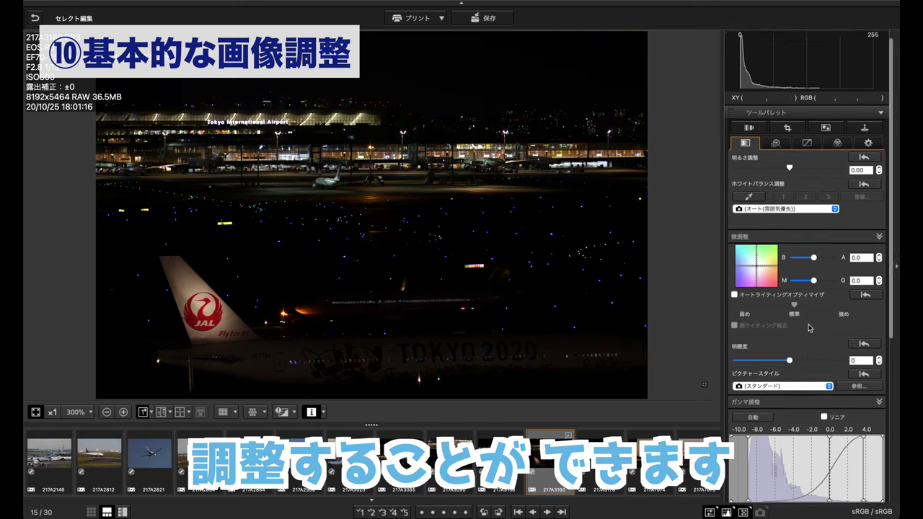
{"action": "scroll", "coordinate": [808, 327], "scroll_direction": "down", "scroll_amount": 3}
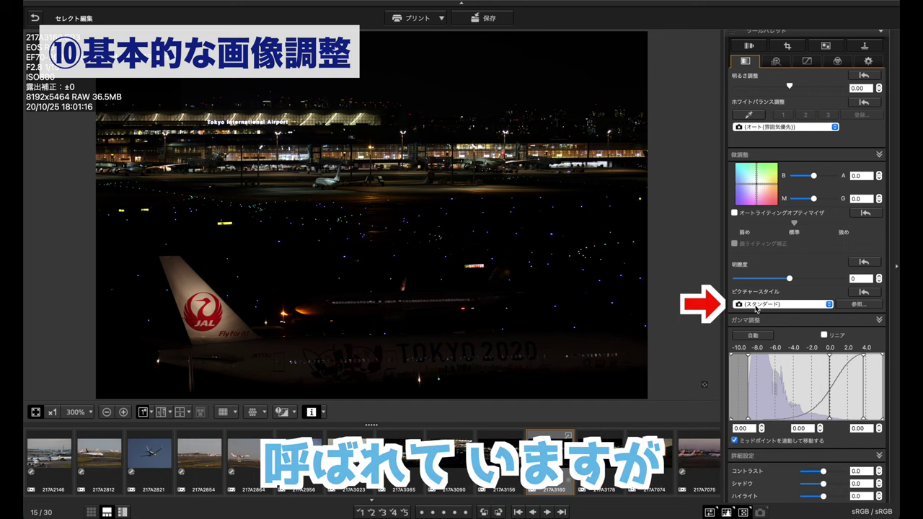
{"action": "left_click", "coordinate": [756, 306]}
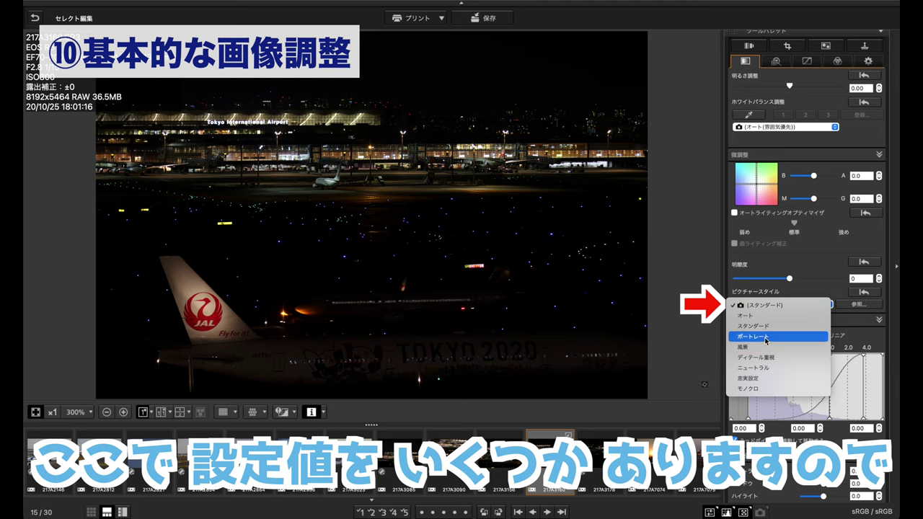
{"action": "left_click", "coordinate": [766, 357]}
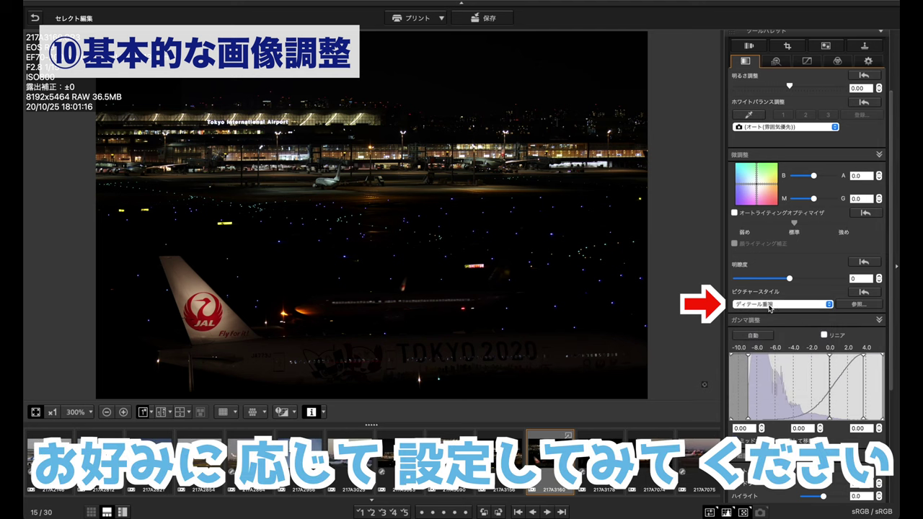
{"action": "left_click", "coordinate": [769, 305]}
{"action": "left_click", "coordinate": [761, 273]}
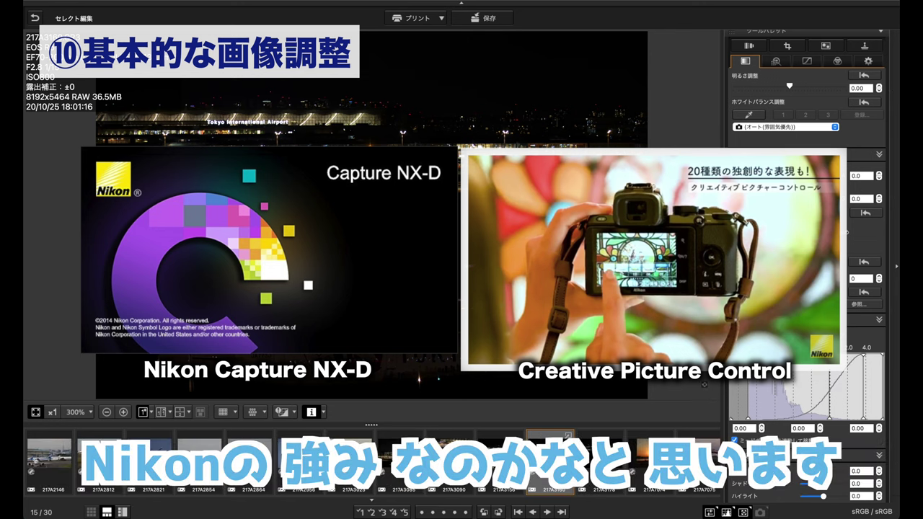
{"action": "scroll", "coordinate": [848, 232], "scroll_direction": "down", "scroll_amount": 3}
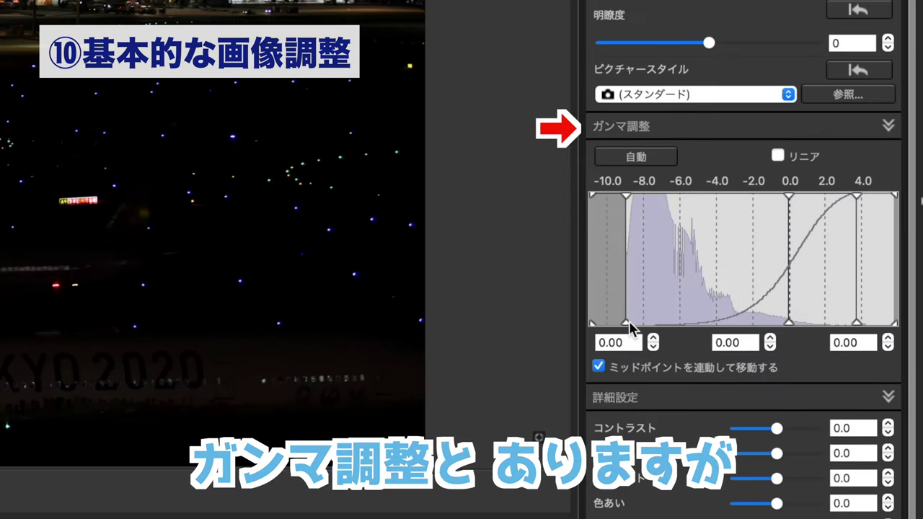
{"action": "left_click_drag", "start_coordinate": [626, 322], "coordinate": [731, 320]}
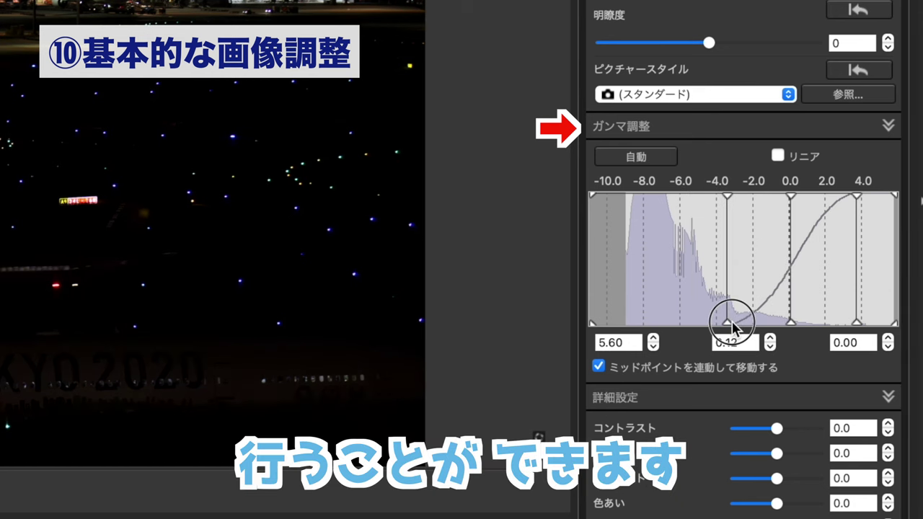
{"action": "left_click_drag", "start_coordinate": [797, 326], "coordinate": [741, 332]}
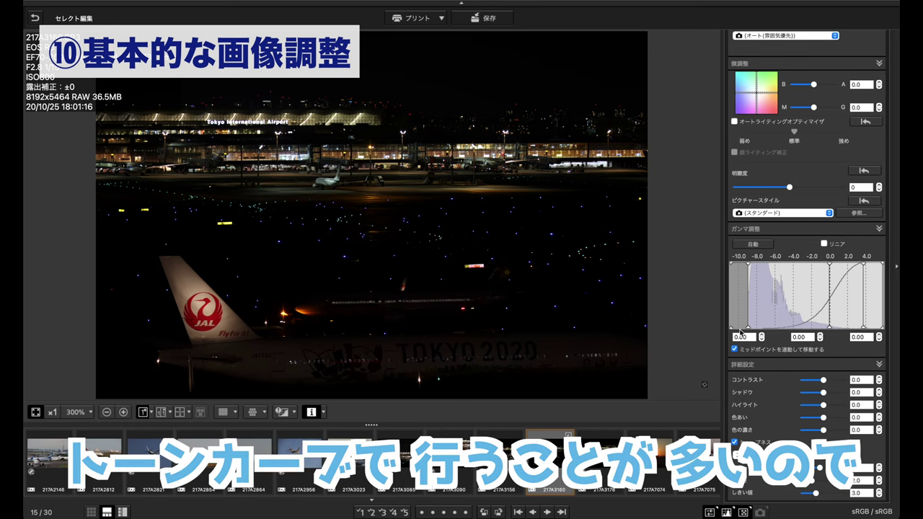
{"action": "scroll", "coordinate": [737, 313], "scroll_direction": "down", "scroll_amount": 3}
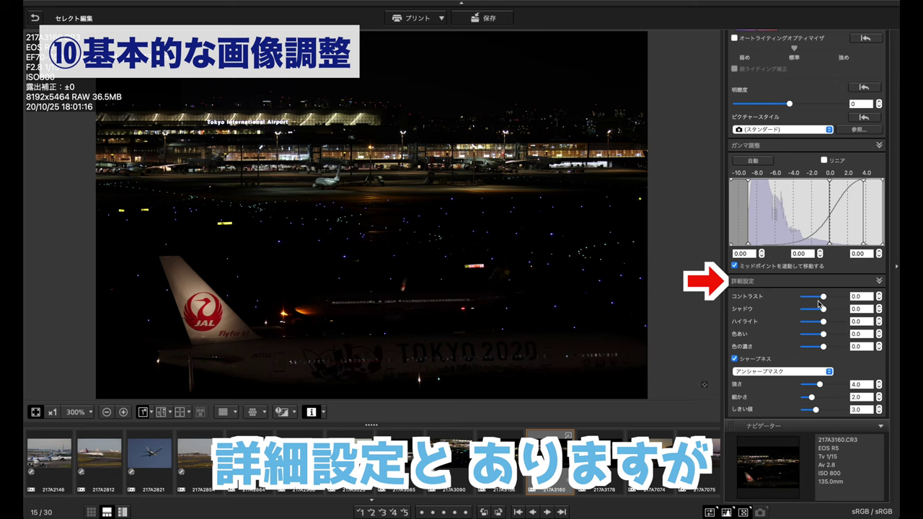
{"action": "mouse_move", "coordinate": [824, 296]}
{"action": "left_mouse_down"}
{"action": "mouse_move", "coordinate": [808, 297]}
{"action": "mouse_move", "coordinate": [839, 296]}
{"action": "mouse_move", "coordinate": [823, 296]}
{"action": "mouse_move", "coordinate": [843, 309]}
{"action": "left_mouse_up"}
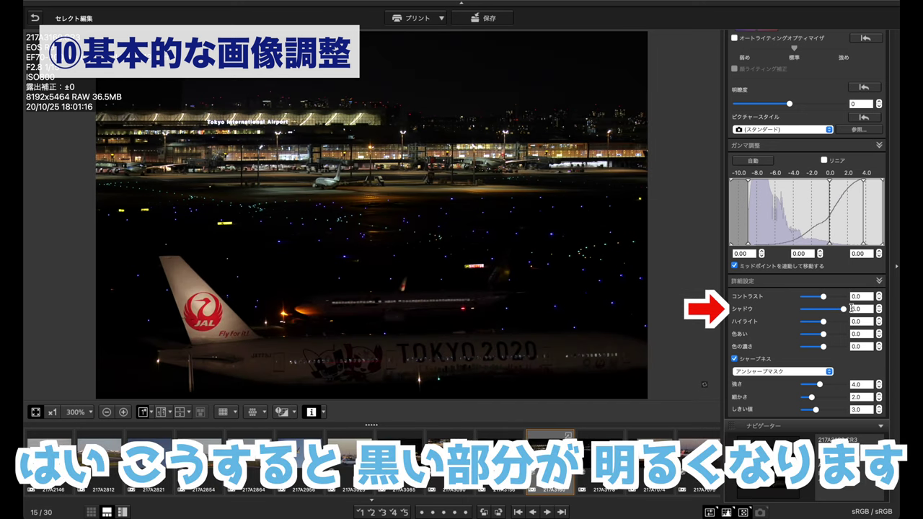
{"action": "left_click_drag", "start_coordinate": [852, 308], "coordinate": [790, 316]}
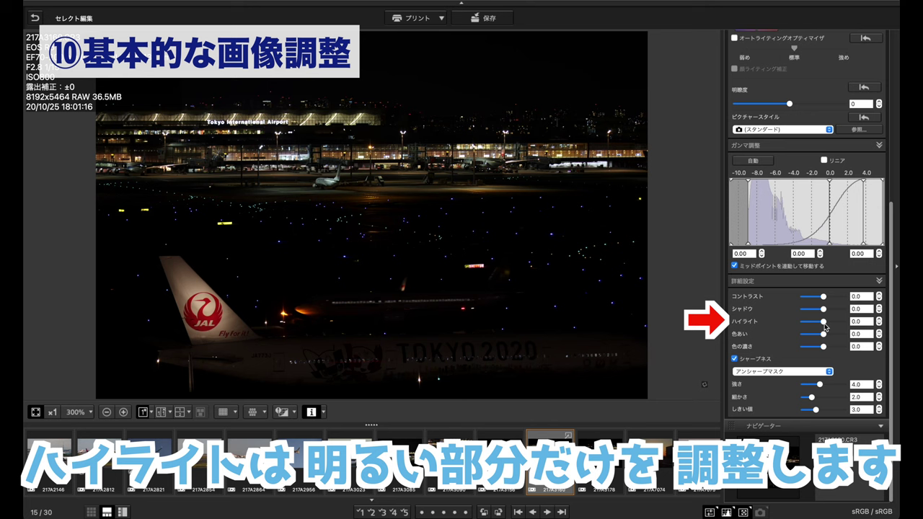
{"action": "left_click_drag", "start_coordinate": [824, 323], "coordinate": [853, 324]}
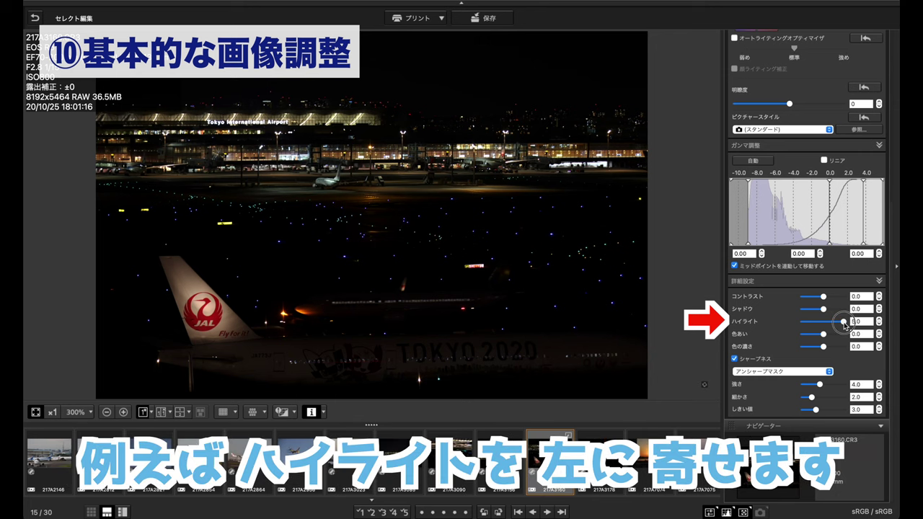
{"action": "left_click_drag", "start_coordinate": [844, 322], "coordinate": [803, 323]}
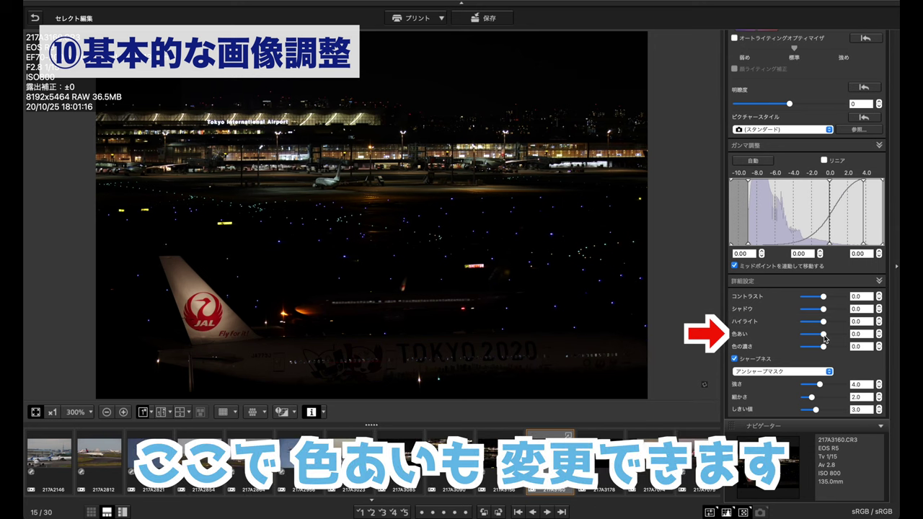
{"action": "left_click_drag", "start_coordinate": [824, 334], "coordinate": [804, 336]}
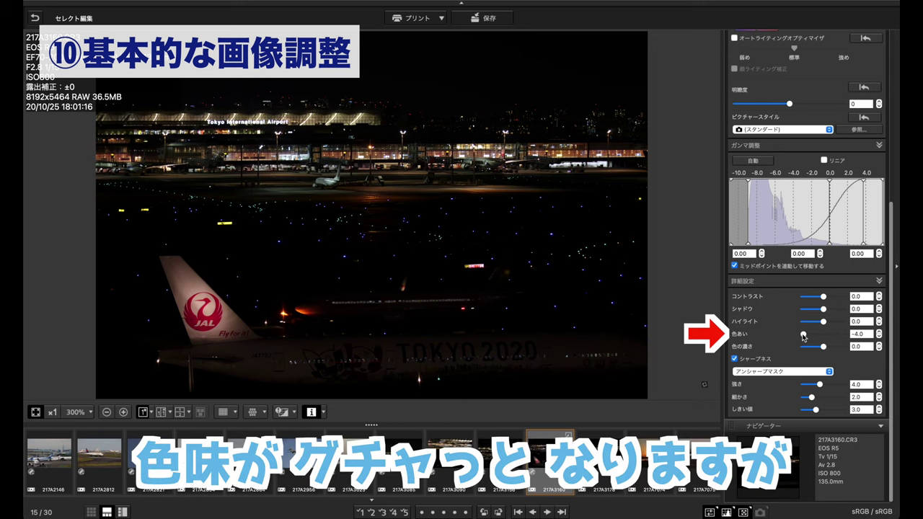
{"action": "mouse_move", "coordinate": [803, 336]}
{"action": "left_mouse_down"}
{"action": "mouse_move", "coordinate": [849, 339]}
{"action": "mouse_move", "coordinate": [823, 338]}
{"action": "left_mouse_up"}
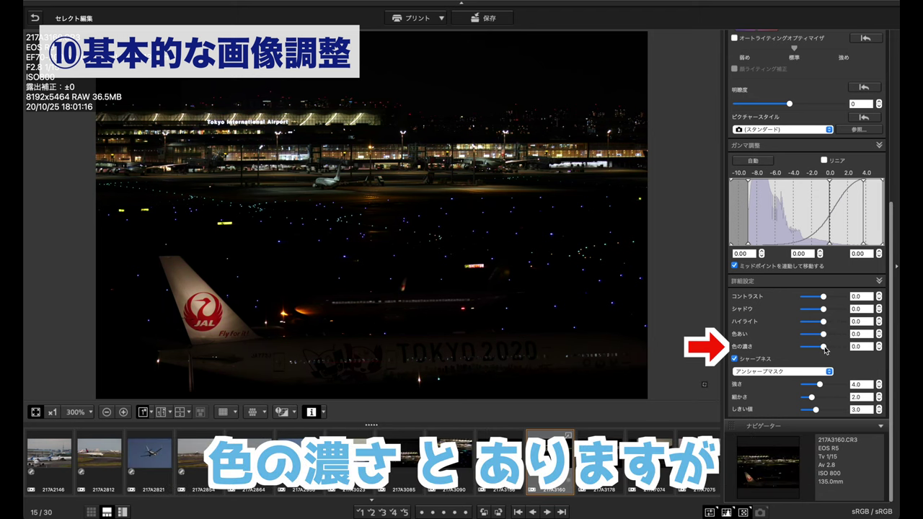
{"action": "left_click_drag", "start_coordinate": [824, 348], "coordinate": [865, 346]}
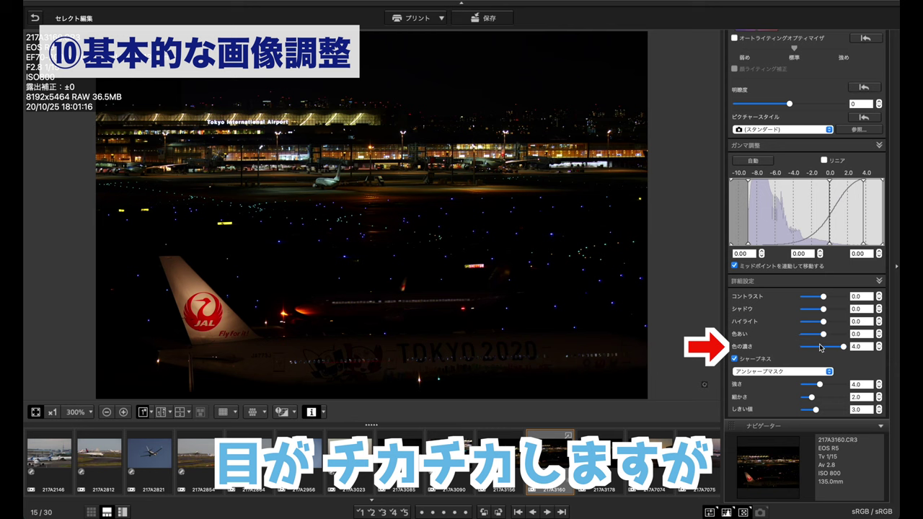
{"action": "left_click_drag", "start_coordinate": [844, 347], "coordinate": [803, 347]}
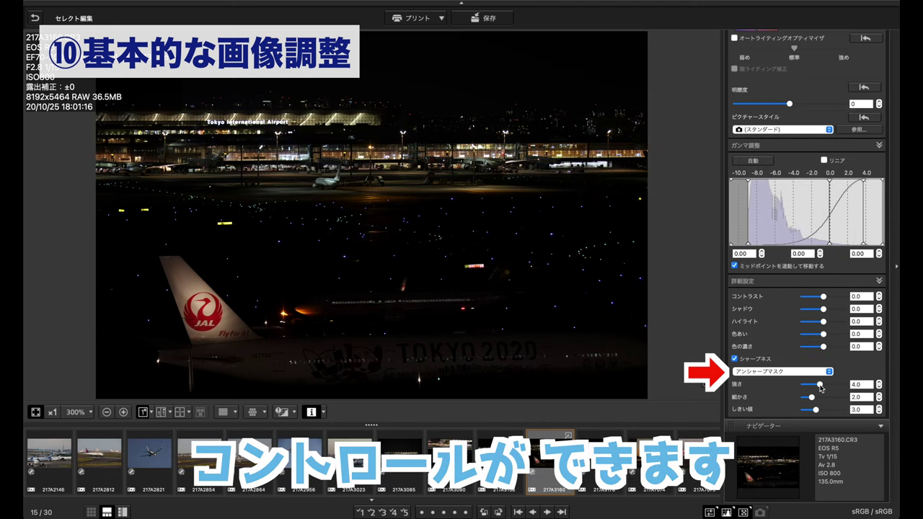
- Keep アンシャープマスク as the sharpening method and set its 強さ to 5.0
{"action": "left_click", "coordinate": [819, 371]}
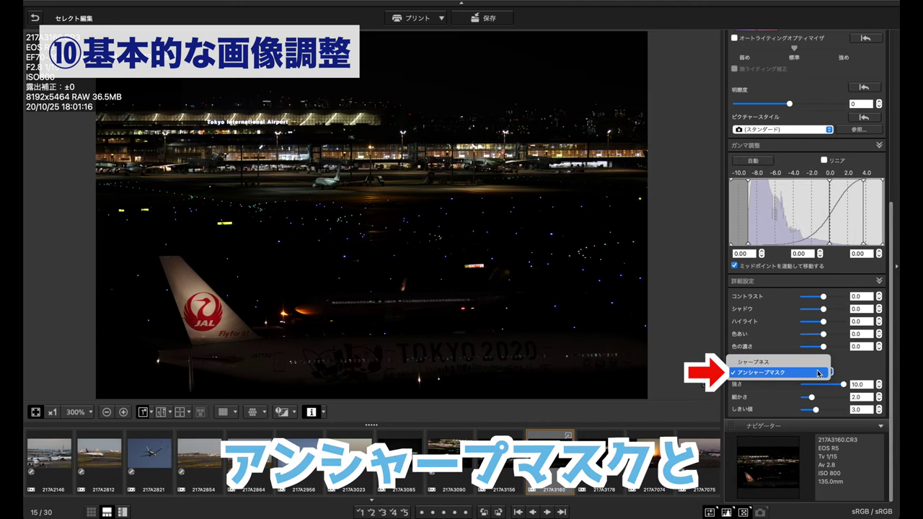
{"action": "left_click", "coordinate": [820, 372]}
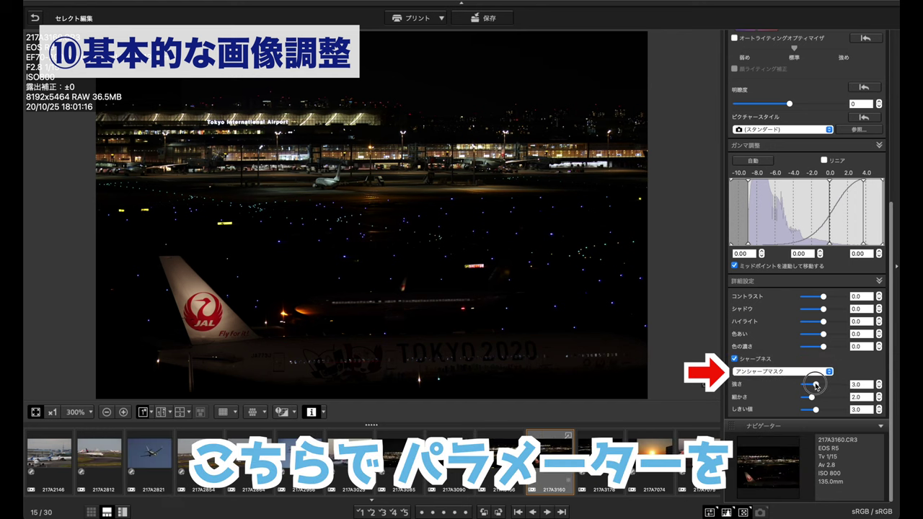
{"action": "left_click_drag", "start_coordinate": [819, 387], "coordinate": [827, 389]}
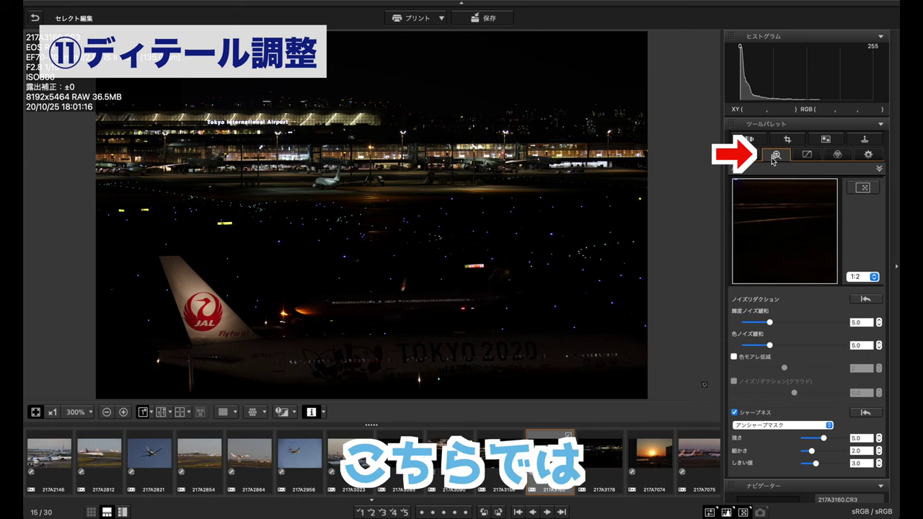
- Open the Tone Curve tab, the third icon in the Tool Palette
{"action": "scroll", "coordinate": [811, 288], "scroll_direction": "down", "scroll_amount": 3}
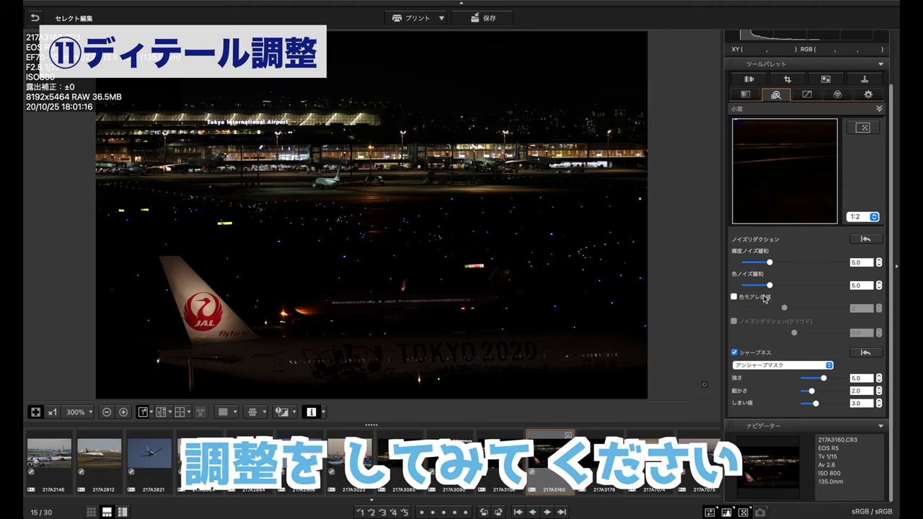
{"action": "scroll", "coordinate": [765, 298], "scroll_direction": "up", "scroll_amount": 3}
{"action": "left_click", "coordinate": [807, 155]}
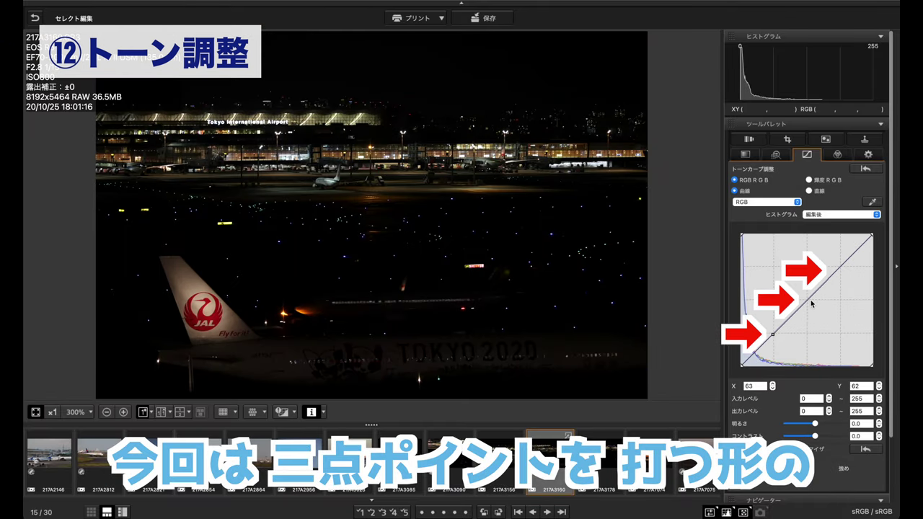
- Shape the RGB curve into an S with midtone, highlight and shadow points, raising black output to 34
{"action": "left_click", "coordinate": [804, 300]}
{"action": "left_click", "coordinate": [836, 271]}
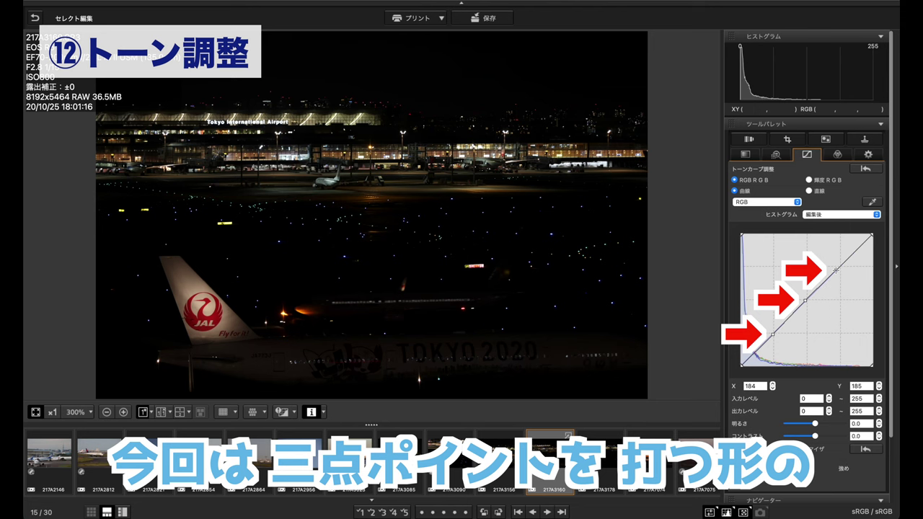
{"action": "left_click_drag", "start_coordinate": [835, 270], "coordinate": [828, 260]}
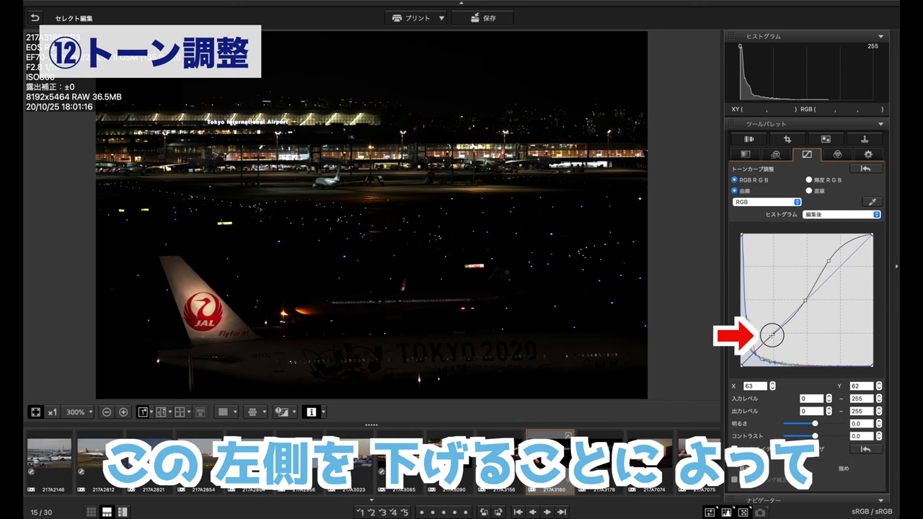
{"action": "left_click_drag", "start_coordinate": [772, 336], "coordinate": [789, 334]}
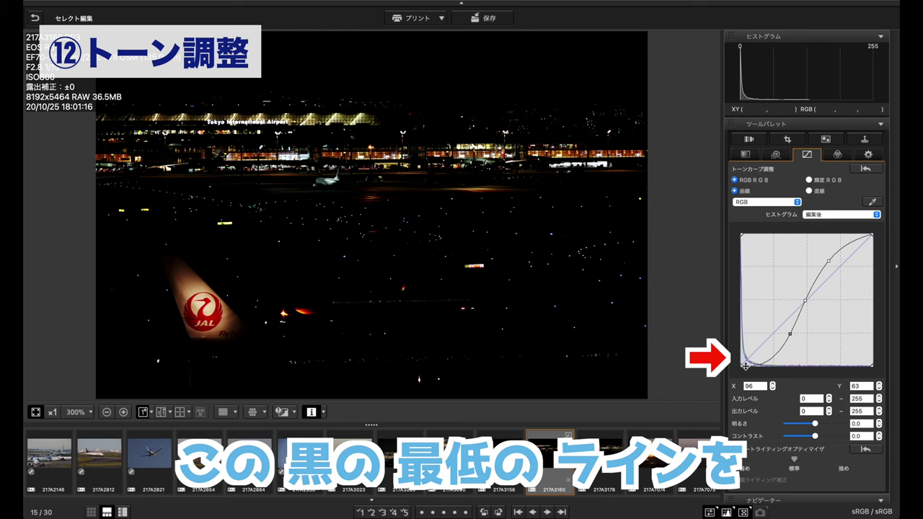
{"action": "left_click_drag", "start_coordinate": [746, 366], "coordinate": [745, 349]}
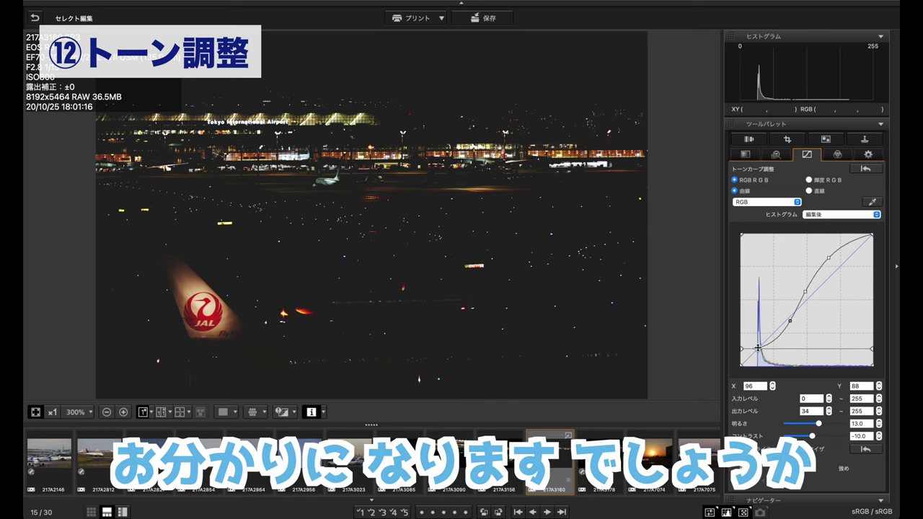
- Nudge the RGB curve's shadow, midtone and highlight points to refine the S-curve
{"action": "left_click_drag", "start_coordinate": [758, 348], "coordinate": [759, 350]}
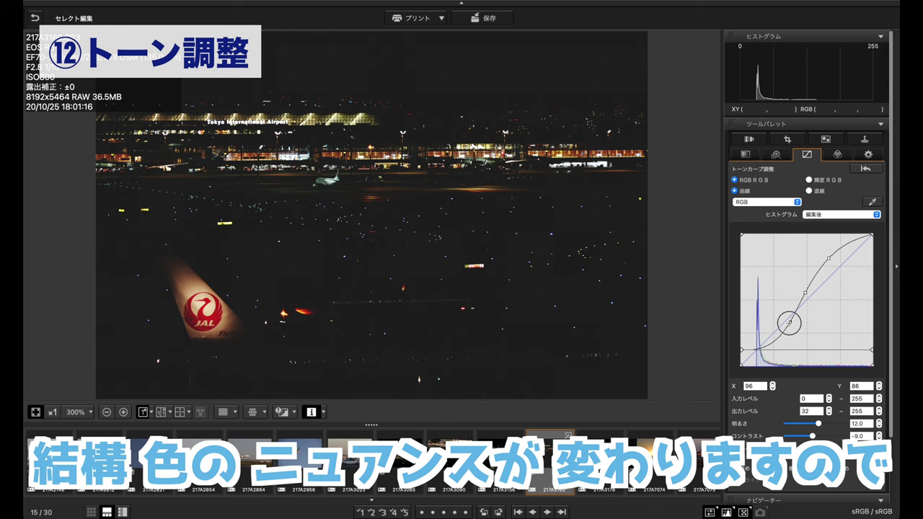
{"action": "left_click_drag", "start_coordinate": [790, 323], "coordinate": [784, 329]}
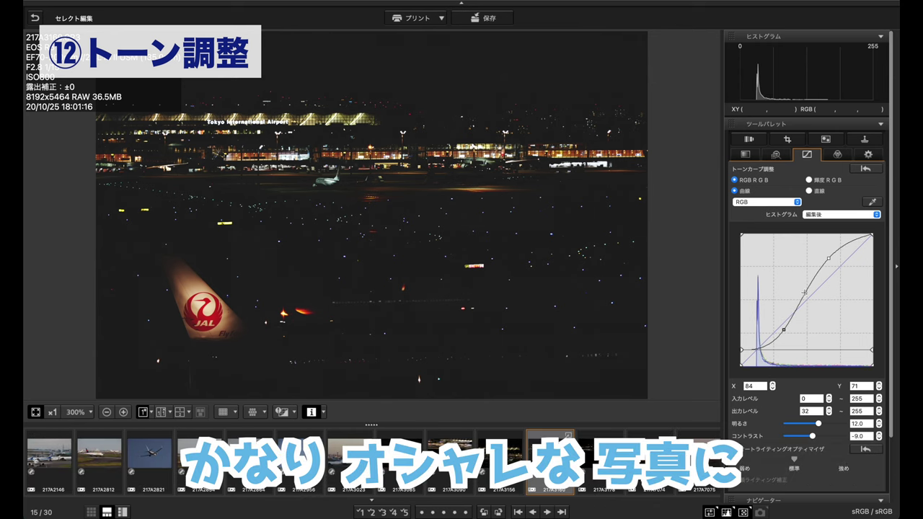
{"action": "left_click_drag", "start_coordinate": [805, 294], "coordinate": [802, 300]}
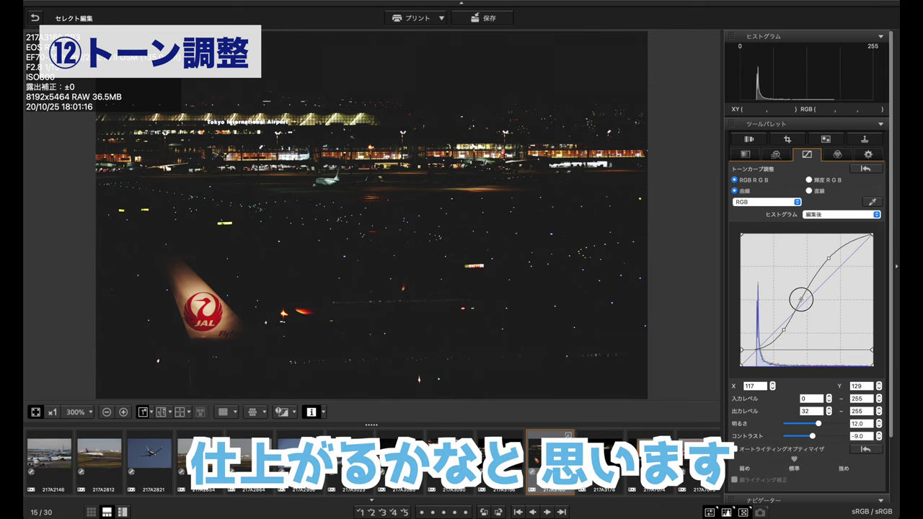
{"action": "left_click_drag", "start_coordinate": [829, 258], "coordinate": [824, 267]}
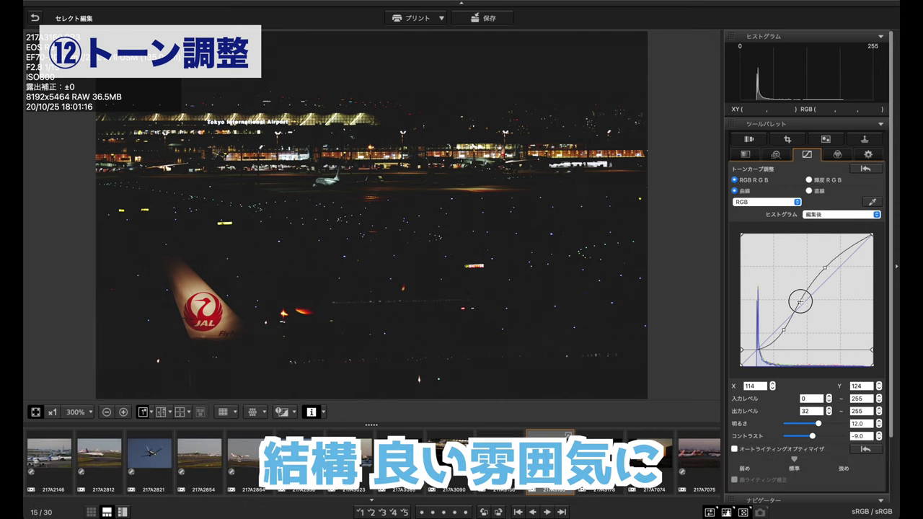
{"action": "left_click_drag", "start_coordinate": [800, 303], "coordinate": [800, 306]}
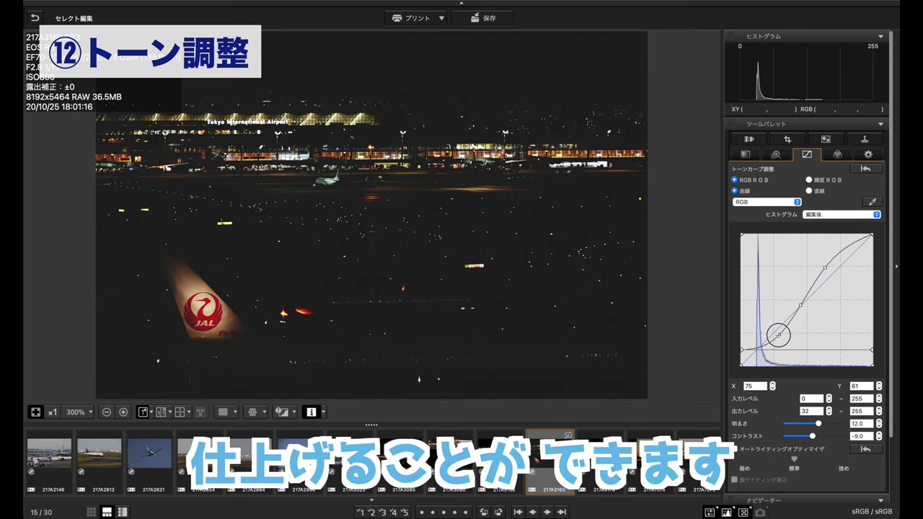
{"action": "left_click_drag", "start_coordinate": [782, 332], "coordinate": [779, 335]}
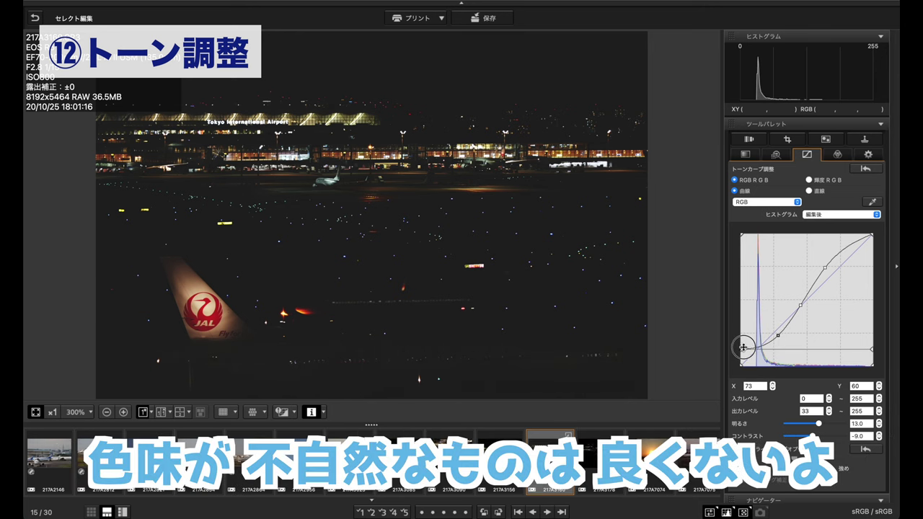
- Set input black level 15 and output 28, and lift the shadow point to 51/79
{"action": "mouse_move", "coordinate": [743, 349]}
{"action": "left_mouse_down"}
{"action": "mouse_move", "coordinate": [777, 339]}
{"action": "mouse_move", "coordinate": [796, 353]}
{"action": "left_mouse_up"}
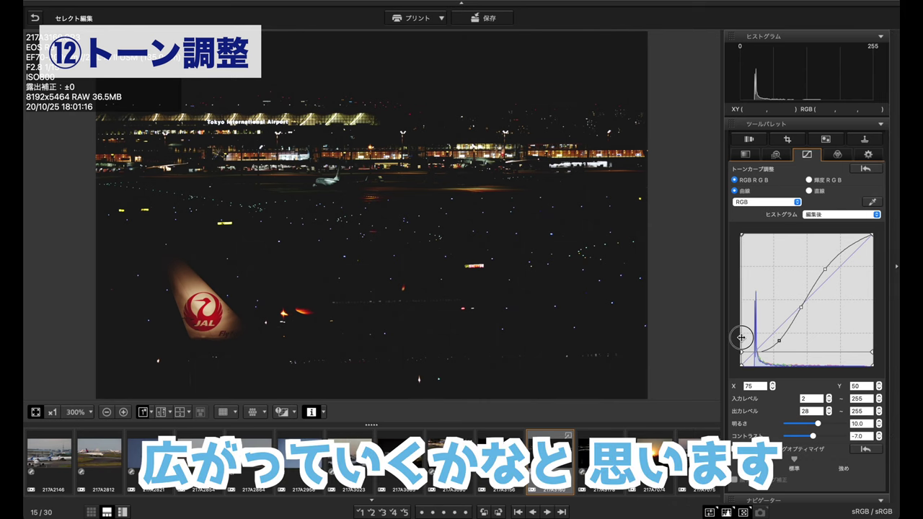
{"action": "mouse_move", "coordinate": [740, 337]}
{"action": "left_mouse_down"}
{"action": "mouse_move", "coordinate": [785, 325]}
{"action": "mouse_move", "coordinate": [797, 332]}
{"action": "left_mouse_up"}
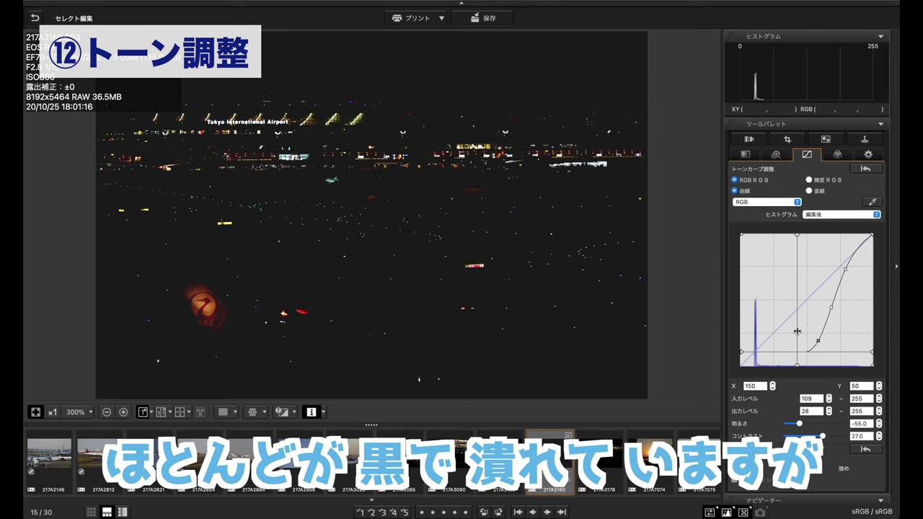
{"action": "left_click_drag", "start_coordinate": [797, 331], "coordinate": [748, 331]}
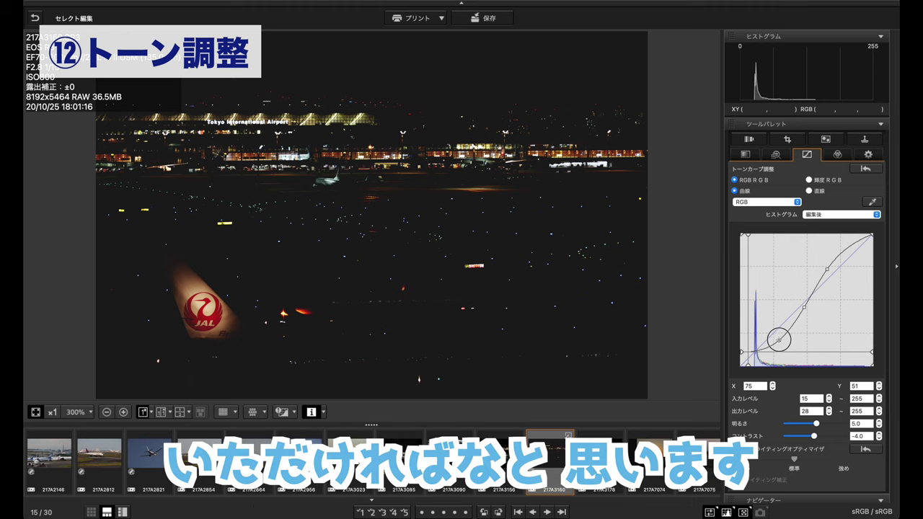
{"action": "left_click_drag", "start_coordinate": [783, 341], "coordinate": [772, 326]}
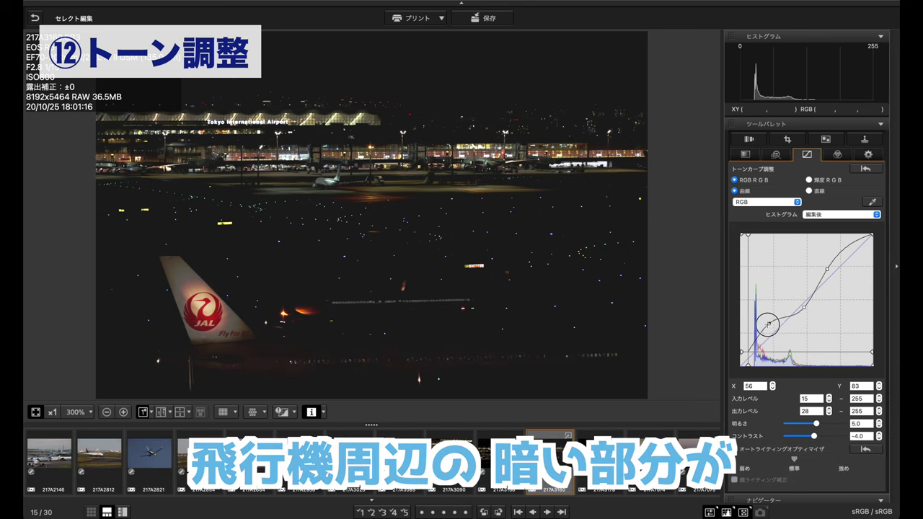
{"action": "left_click_drag", "start_coordinate": [771, 326], "coordinate": [767, 326]}
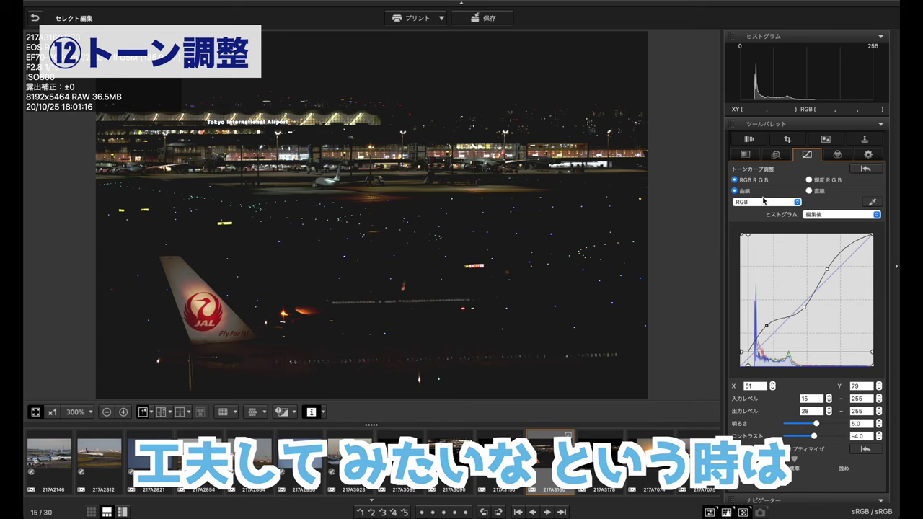
- Switch the tone curve to the R channel and pull its lower point down to reduce red
{"action": "left_click", "coordinate": [766, 202]}
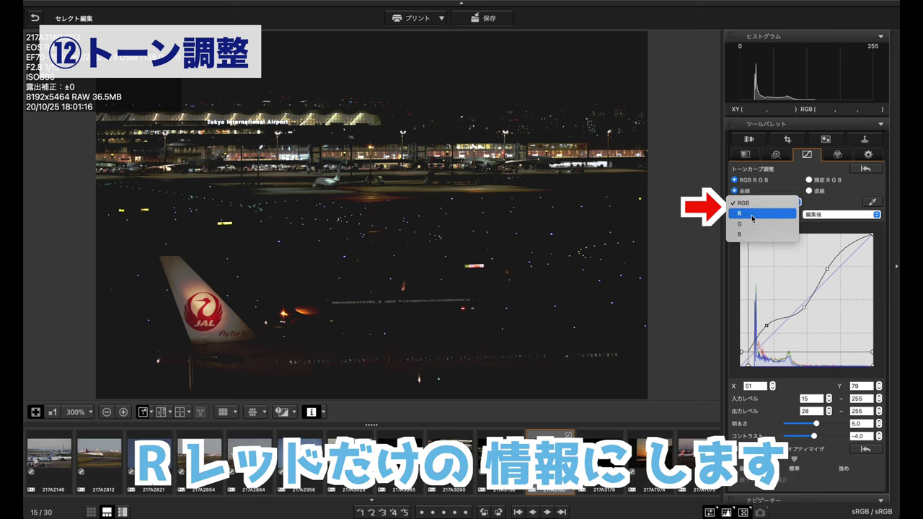
{"action": "left_click", "coordinate": [753, 214]}
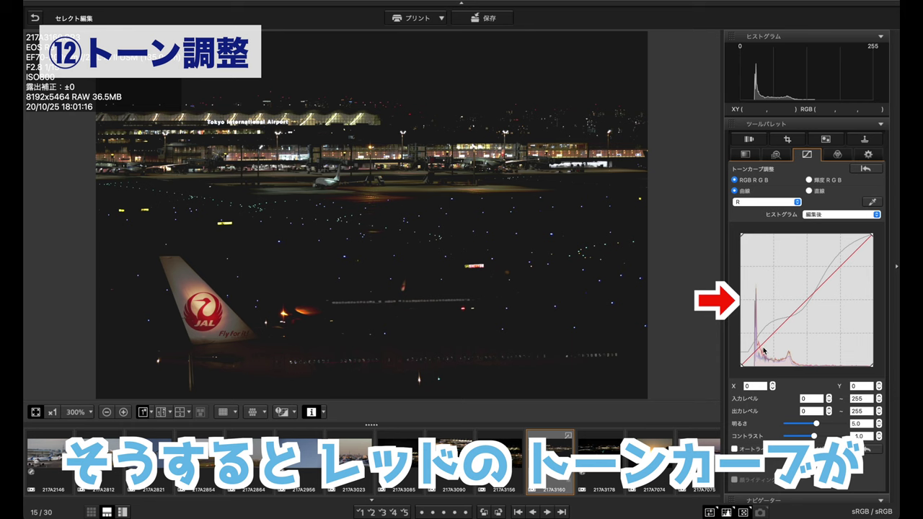
{"action": "left_click", "coordinate": [831, 274]}
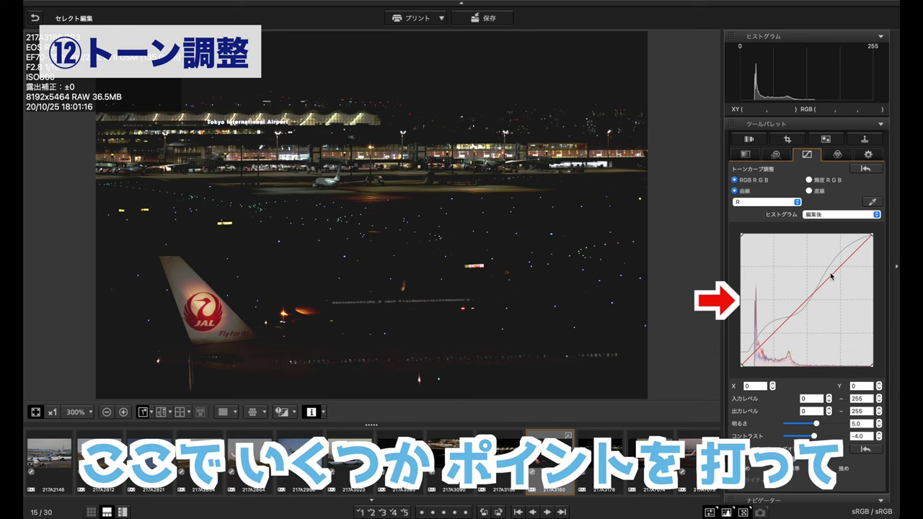
{"action": "left_click", "coordinate": [785, 318]}
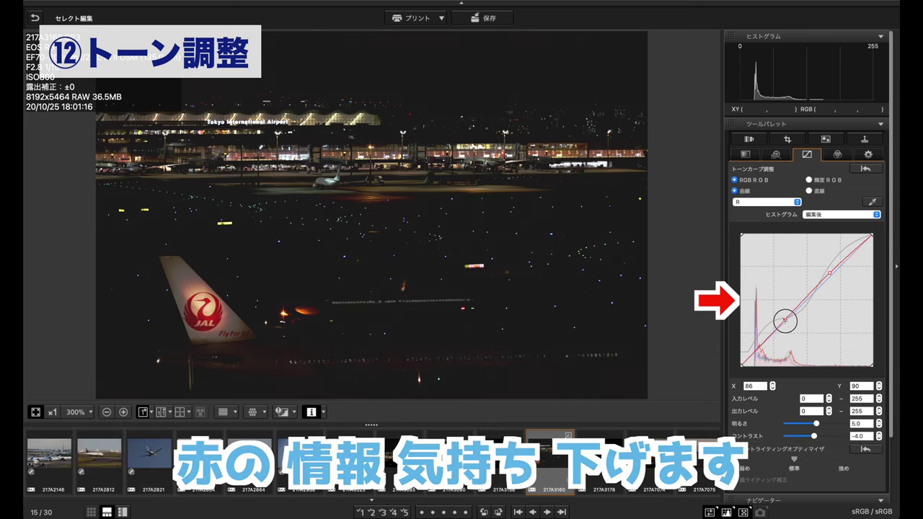
{"action": "left_click_drag", "start_coordinate": [784, 319], "coordinate": [787, 326]}
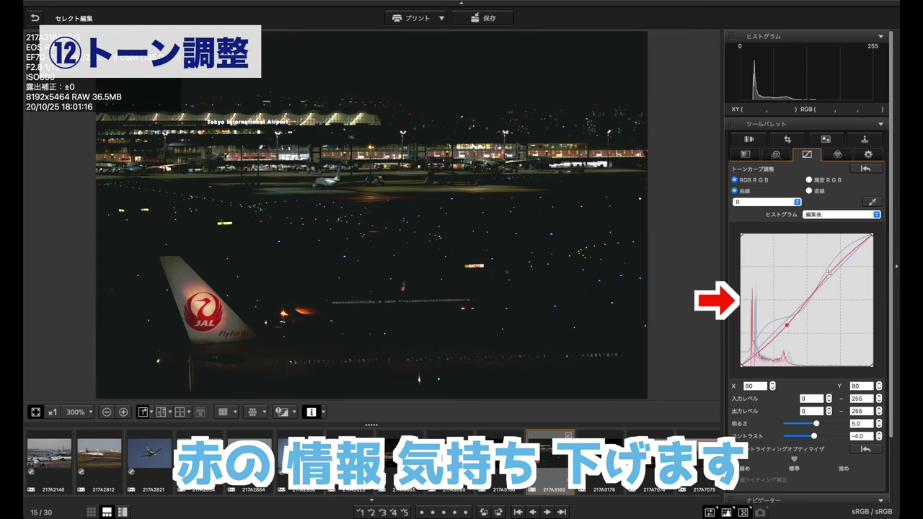
{"action": "left_click", "coordinate": [801, 308]}
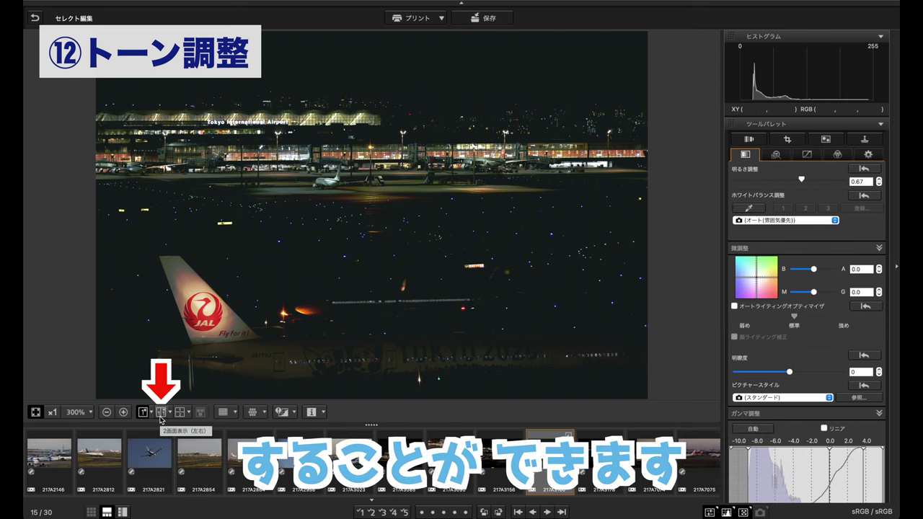
{"action": "left_click", "coordinate": [161, 413]}
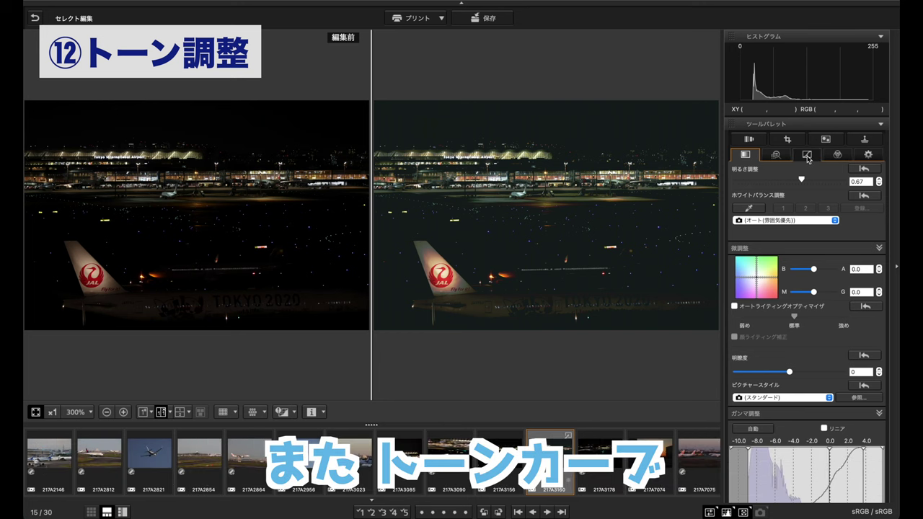
{"action": "left_click", "coordinate": [808, 154]}
{"action": "left_click", "coordinate": [797, 202]}
{"action": "left_click_drag", "start_coordinate": [769, 351], "coordinate": [769, 358]}
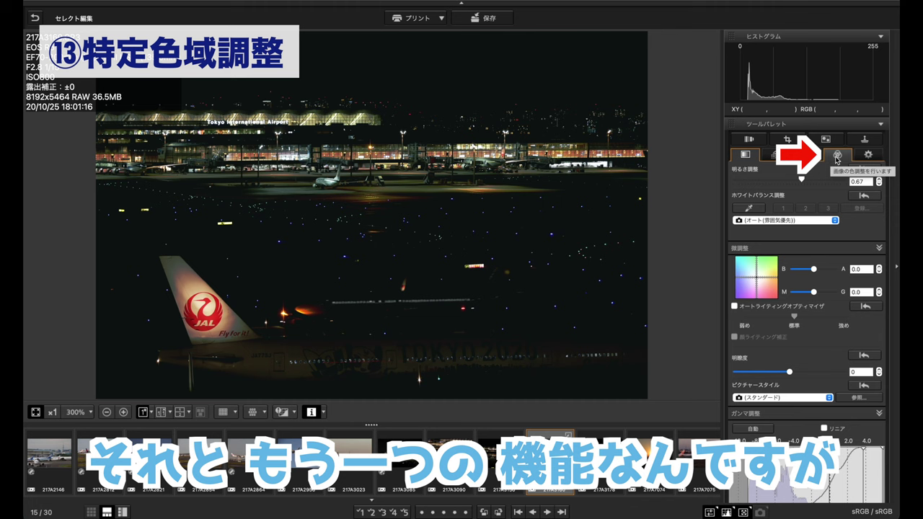
- In Color Adjustment, try overall hue at -30.0, then return it to 0.0
{"action": "left_click", "coordinate": [837, 156]}
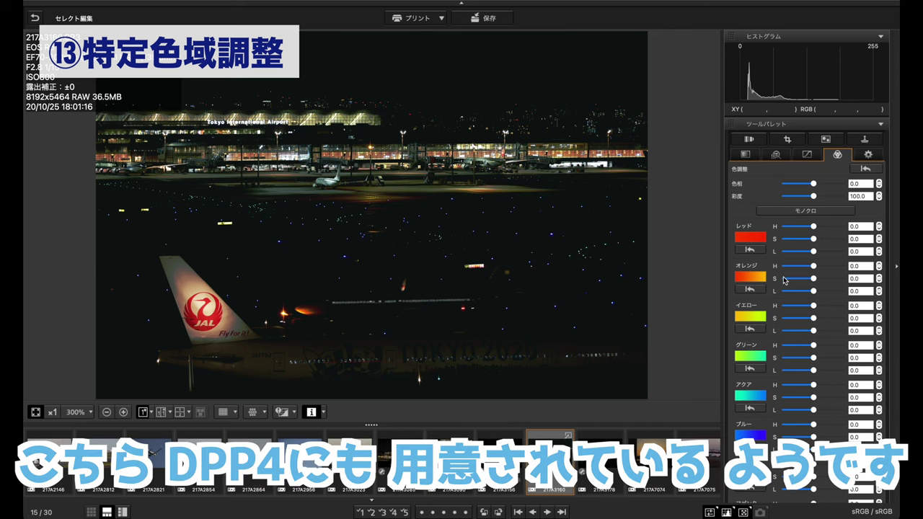
{"action": "scroll", "coordinate": [784, 281], "scroll_direction": "down", "scroll_amount": 2}
{"action": "scroll", "coordinate": [785, 281], "scroll_direction": "up", "scroll_amount": 2}
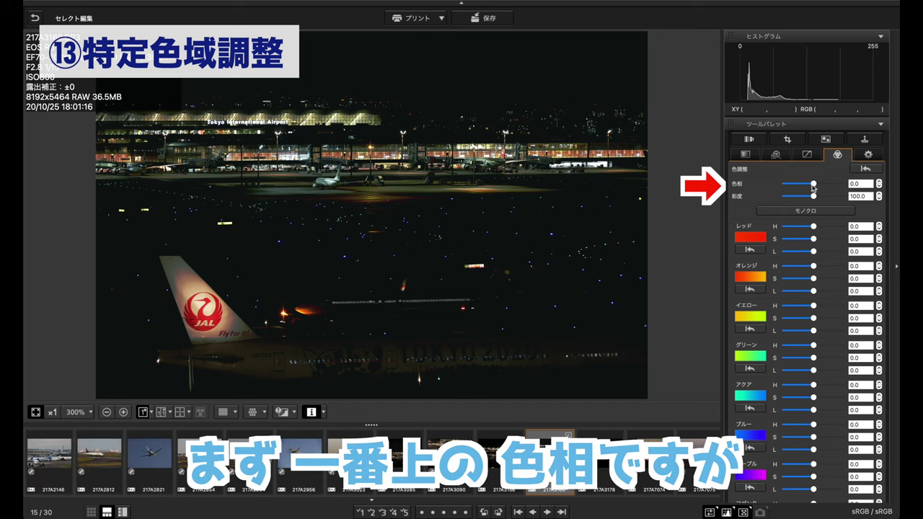
{"action": "mouse_move", "coordinate": [813, 184]}
{"action": "left_mouse_down"}
{"action": "mouse_move", "coordinate": [842, 183]}
{"action": "mouse_move", "coordinate": [785, 184]}
{"action": "left_mouse_up"}
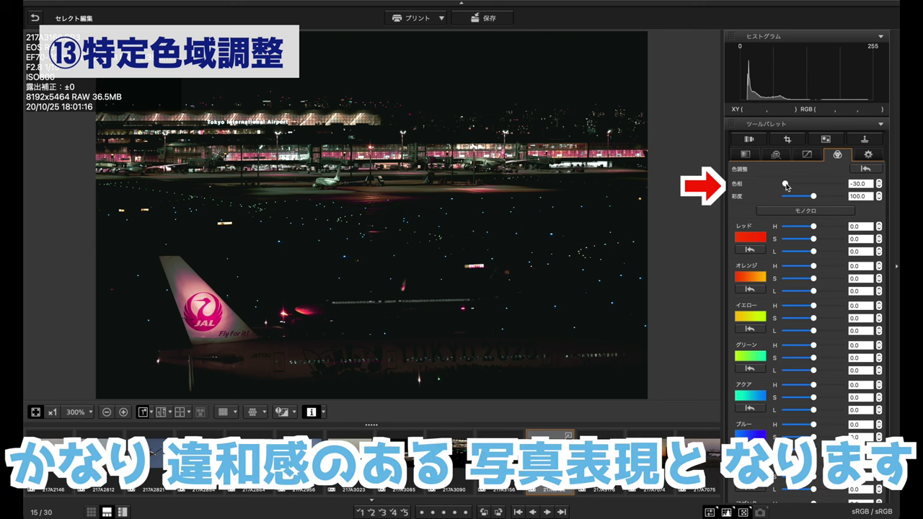
{"action": "left_click_drag", "start_coordinate": [787, 185], "coordinate": [814, 185]}
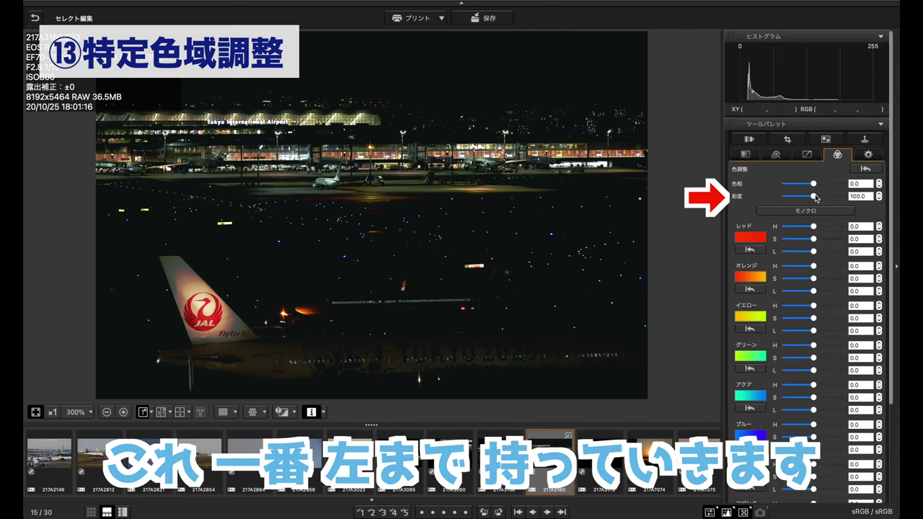
- Try saturation at 0 and at 200, then set colour saturation (色の濃さ) to 4.0
{"action": "left_click_drag", "start_coordinate": [813, 196], "coordinate": [780, 201]}
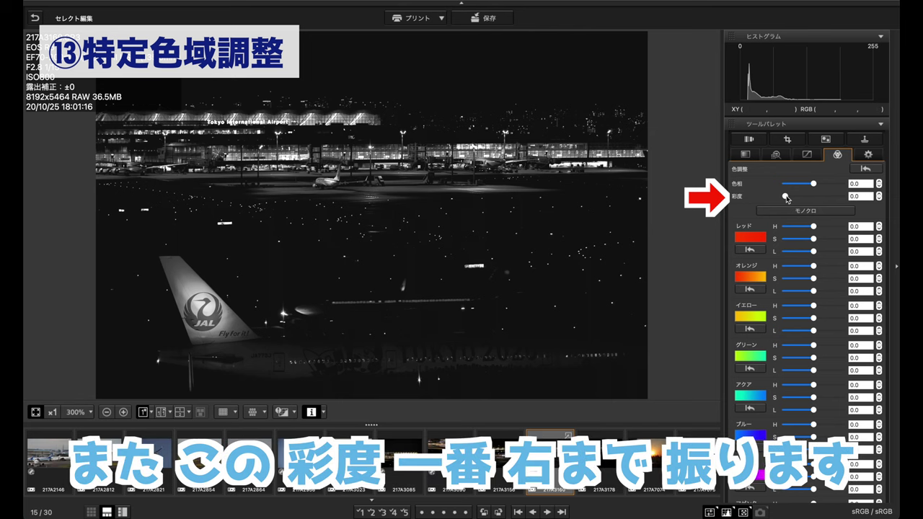
{"action": "left_click_drag", "start_coordinate": [785, 196], "coordinate": [890, 186]}
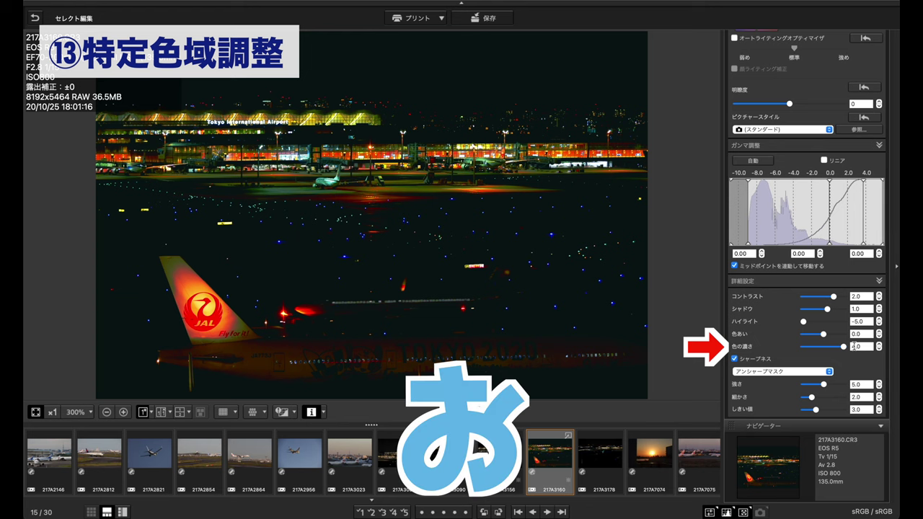
{"action": "mouse_move", "coordinate": [824, 347]}
{"action": "left_mouse_down"}
{"action": "mouse_move", "coordinate": [844, 347]}
{"action": "mouse_move", "coordinate": [824, 347]}
{"action": "left_mouse_up"}
{"action": "scroll", "coordinate": [826, 351], "scroll_direction": "up", "scroll_amount": 5}
{"action": "scroll", "coordinate": [824, 252], "scroll_direction": "up", "scroll_amount": 4}
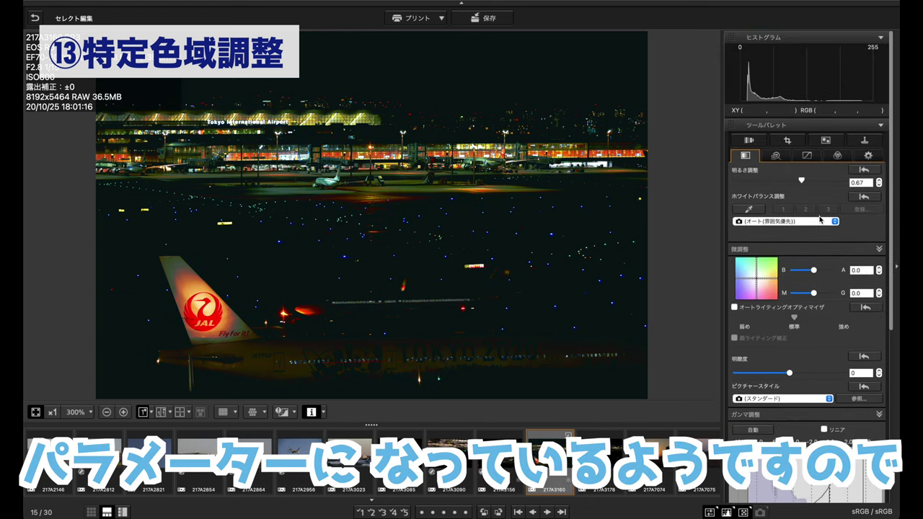
- Return to Color Adjustment and reset overall saturation (彩度) to 100
{"action": "left_click", "coordinate": [838, 154]}
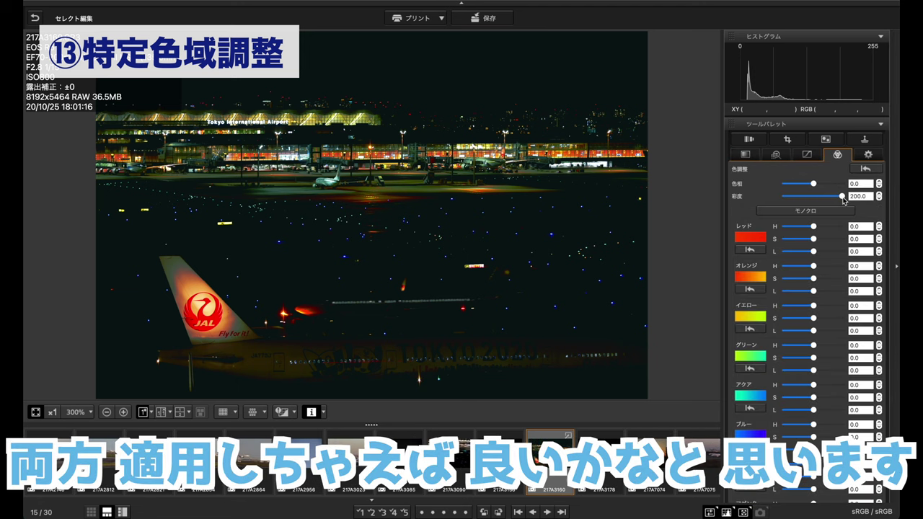
{"action": "left_click_drag", "start_coordinate": [843, 196], "coordinate": [813, 196]}
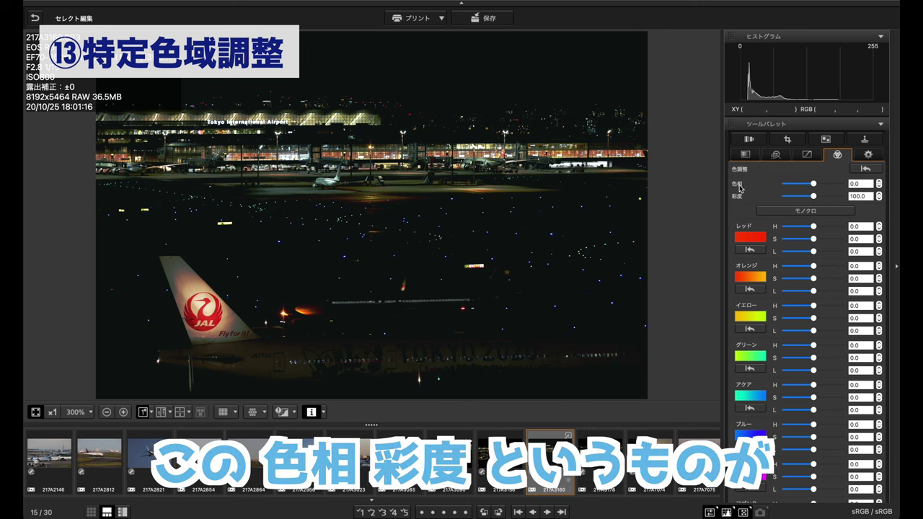
{"action": "scroll", "coordinate": [800, 318], "scroll_direction": "down", "scroll_amount": 3}
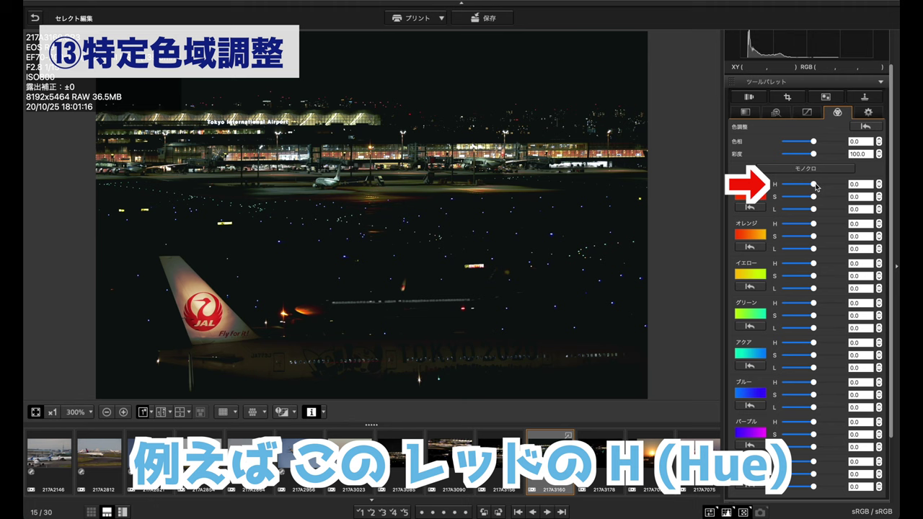
- Set the reds' hue to -9 and saturation to 10, with lightness back at 0
{"action": "left_click_drag", "start_coordinate": [813, 185], "coordinate": [800, 185]}
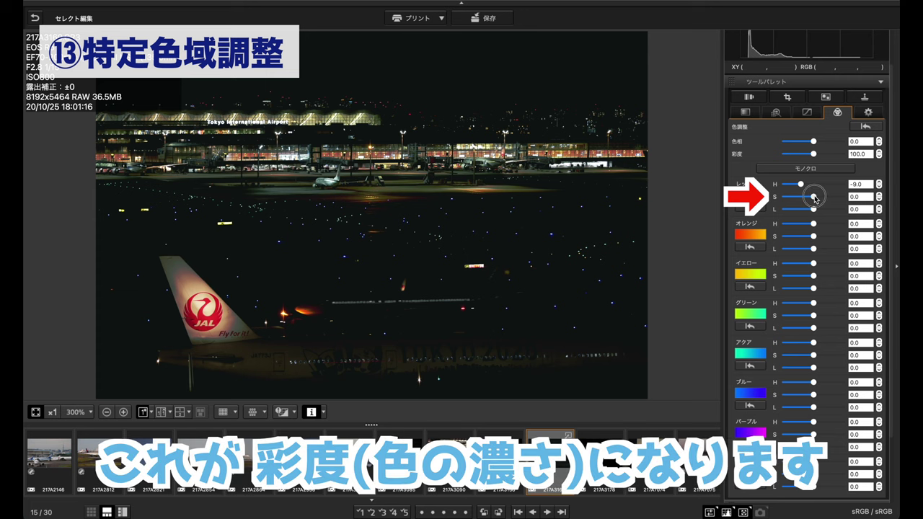
{"action": "left_click_drag", "start_coordinate": [813, 197], "coordinate": [785, 197]}
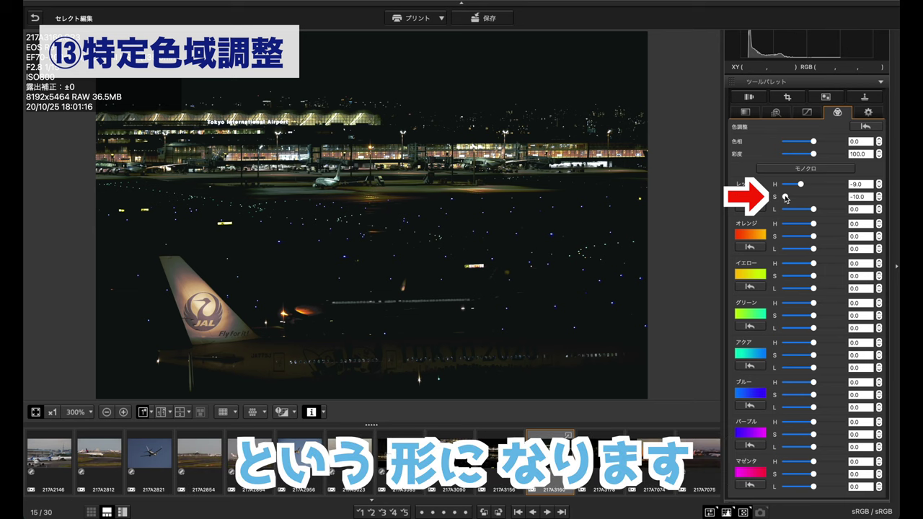
{"action": "left_click_drag", "start_coordinate": [787, 197], "coordinate": [842, 197]}
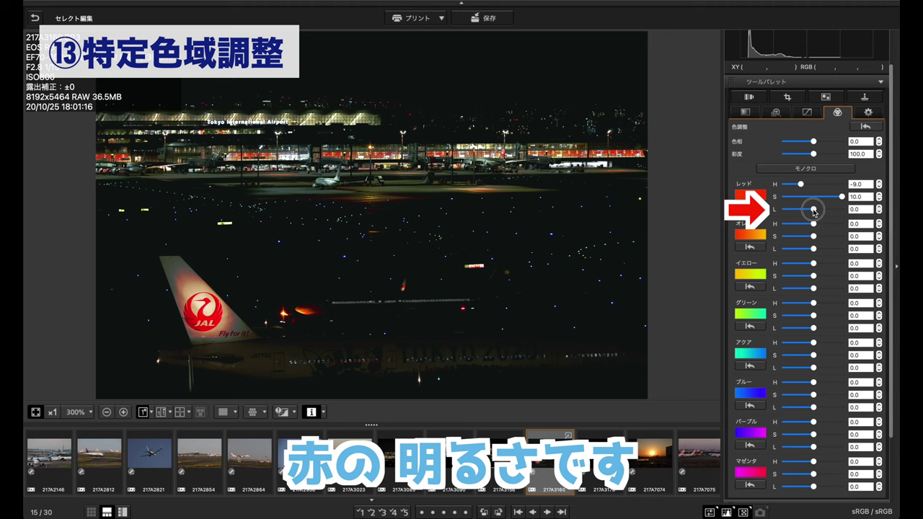
{"action": "left_click_drag", "start_coordinate": [814, 209], "coordinate": [773, 216]}
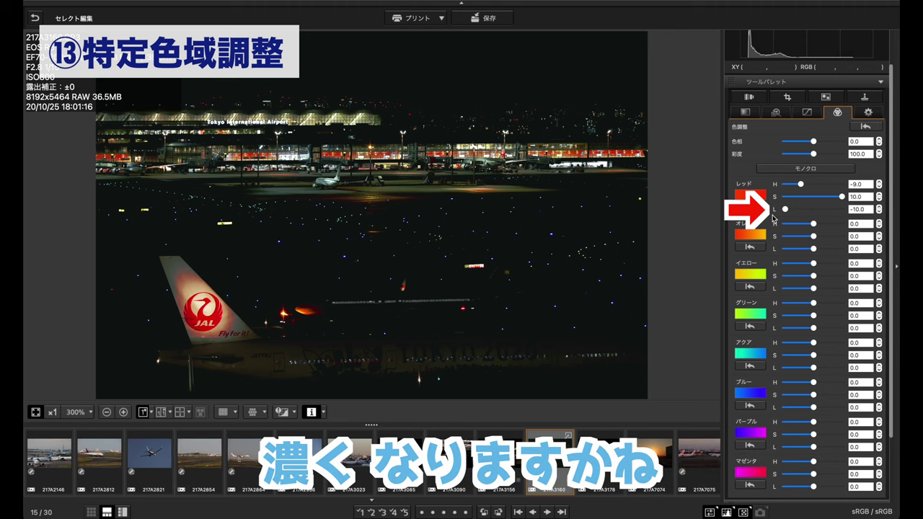
{"action": "left_click_drag", "start_coordinate": [785, 209], "coordinate": [858, 218]}
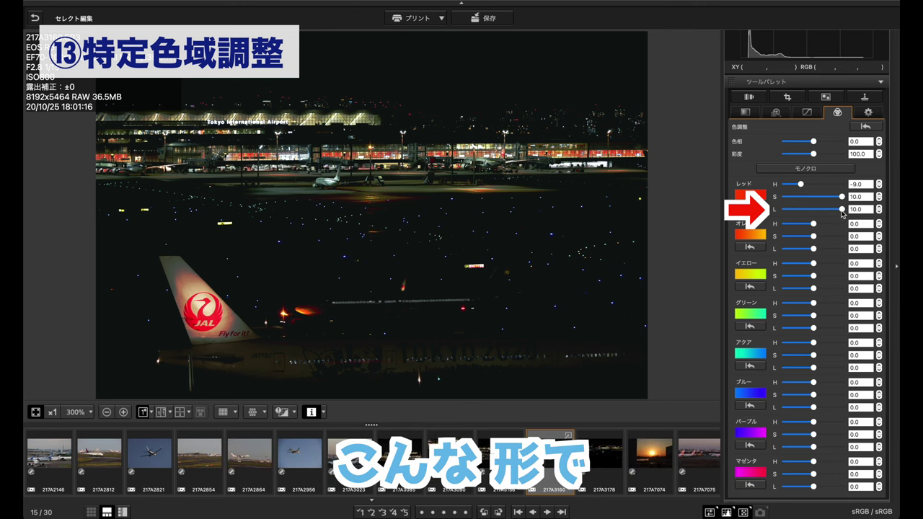
{"action": "mouse_move", "coordinate": [842, 210]}
{"action": "left_mouse_down"}
{"action": "mouse_move", "coordinate": [813, 210]}
{"action": "mouse_move", "coordinate": [813, 196]}
{"action": "left_mouse_up"}
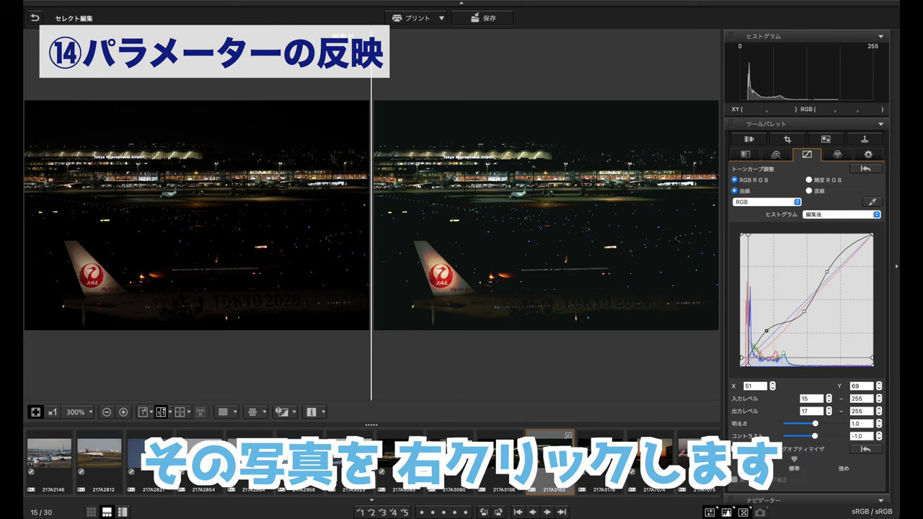
- Open the 217A3160 thumbnail's menu, preview and cancel the recipe-item selection, then reopen the menu
{"action": "right_click", "coordinate": [548, 462]}
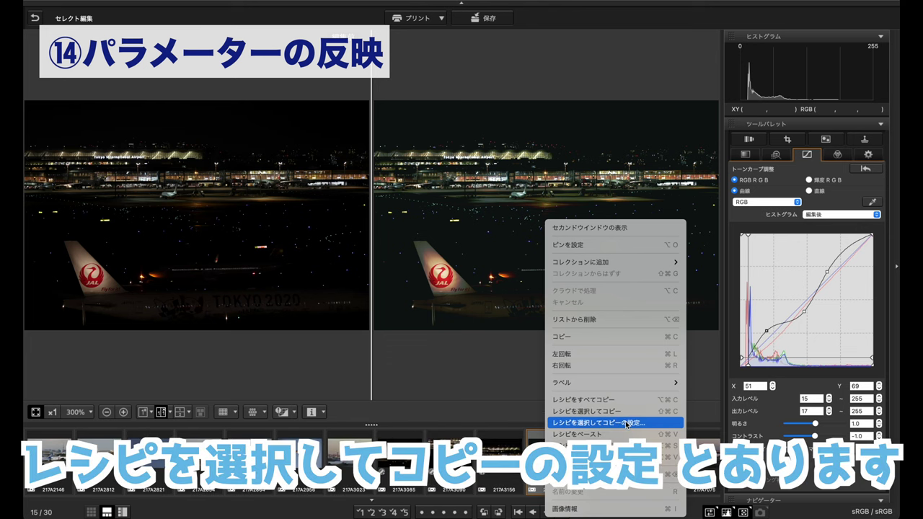
{"action": "left_click", "coordinate": [626, 425]}
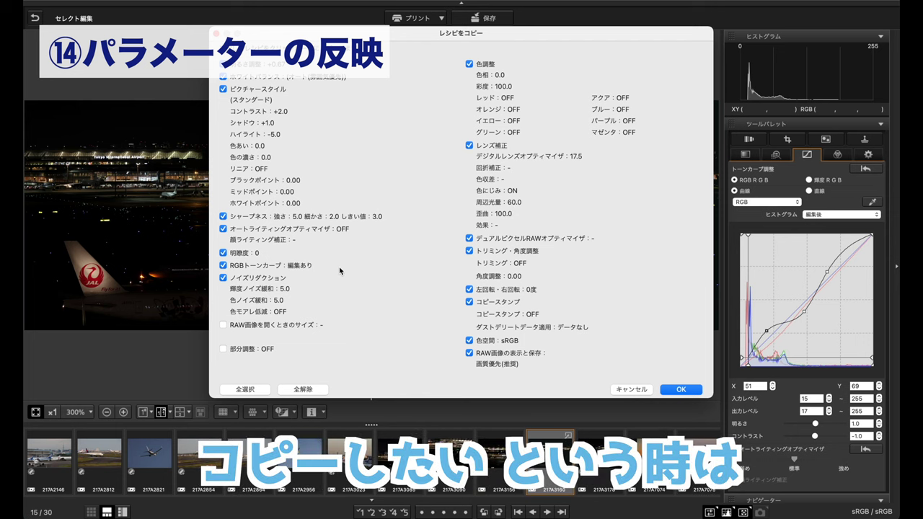
{"action": "left_click", "coordinate": [627, 390]}
{"action": "right_click", "coordinate": [552, 462]}
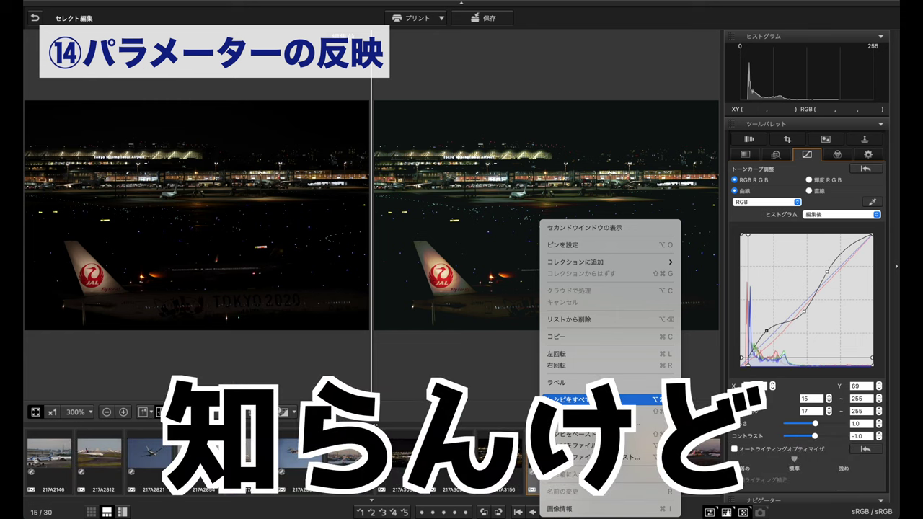
- Copy 217A3160's full recipe (レシピをすべてコピー) and paste it onto the neighbouring airport shot
{"action": "left_click", "coordinate": [618, 408]}
{"action": "left_click", "coordinate": [502, 462]}
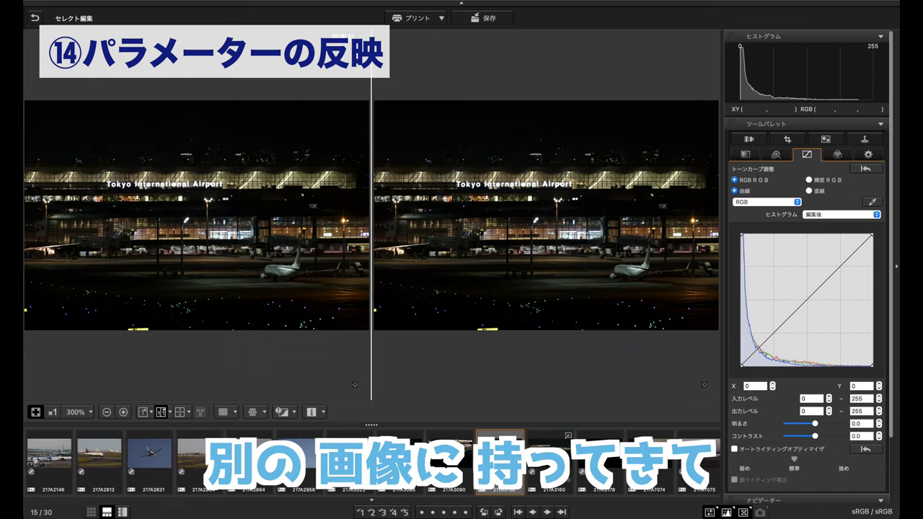
{"action": "right_click", "coordinate": [500, 462]}
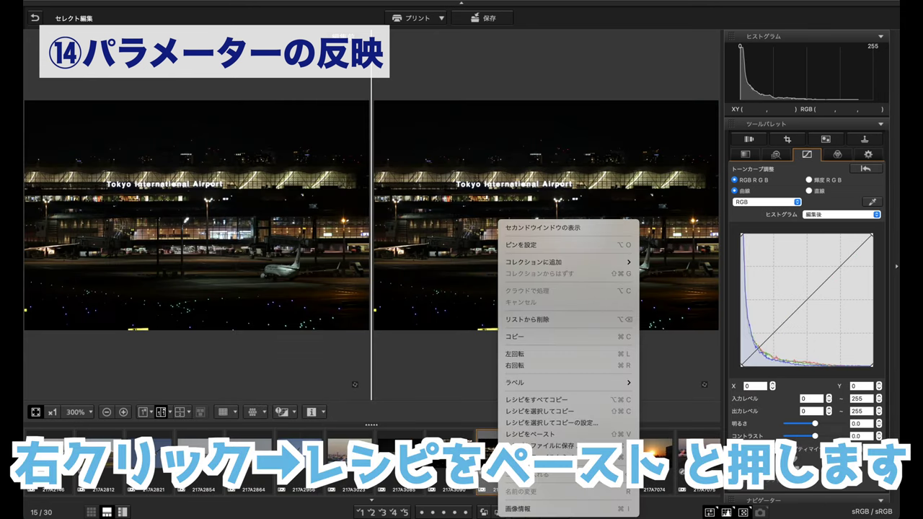
{"action": "left_click", "coordinate": [534, 436]}
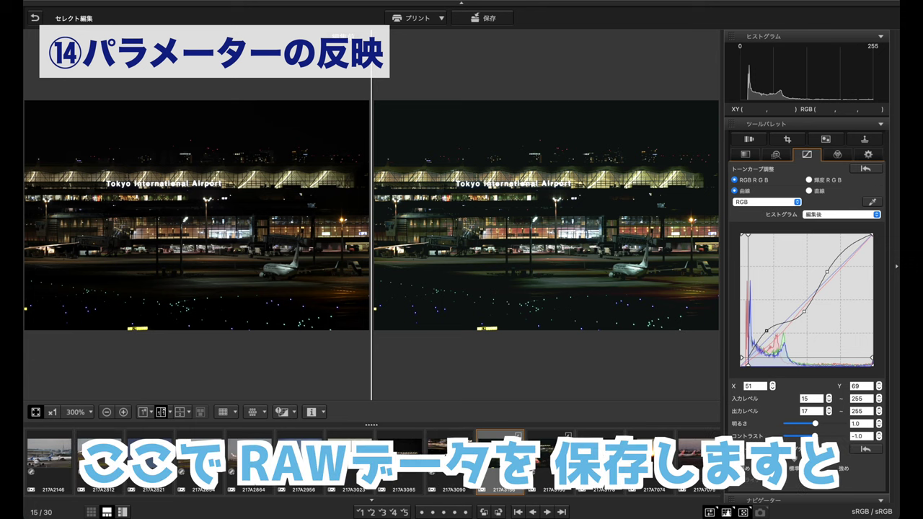
- Show shooting info and revert the terminal shot to its as-shot state (撮影時の状態に戻す)
{"action": "key", "text": "i"}
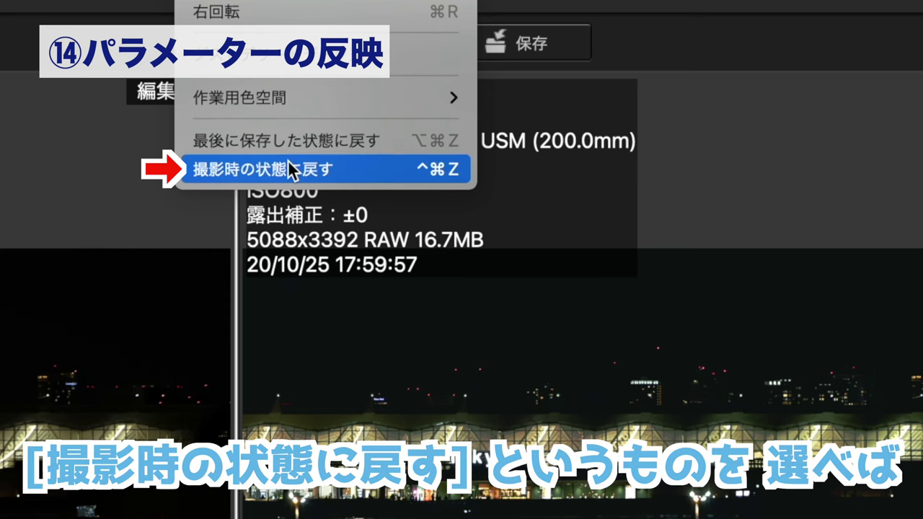
{"action": "left_click", "coordinate": [352, 177]}
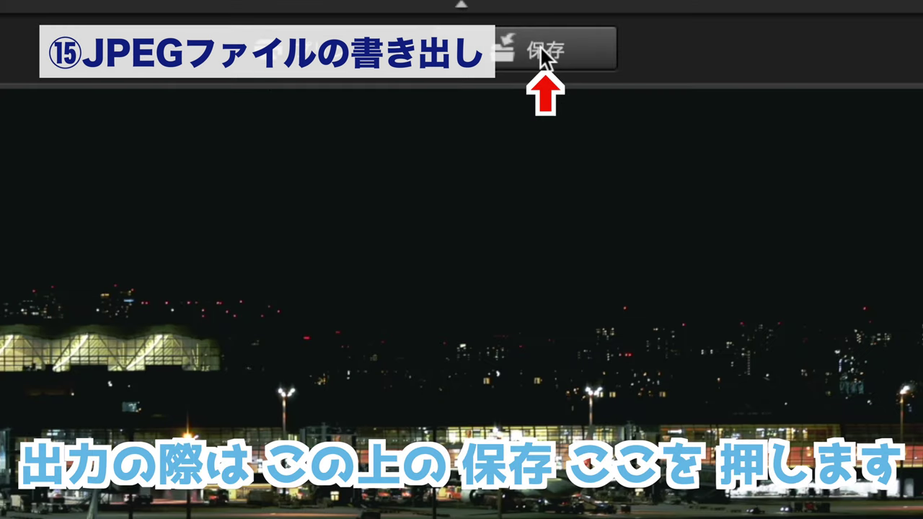
- Save 217A3160.JPG to the Desktop as Exif-JPEG quality 10, with output resizing left off
{"action": "left_click", "coordinate": [488, 19]}
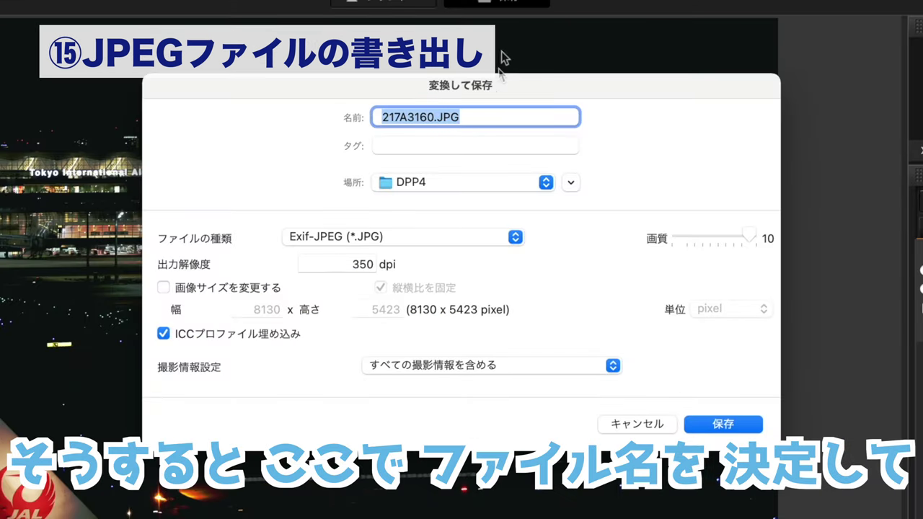
{"action": "left_click", "coordinate": [409, 119]}
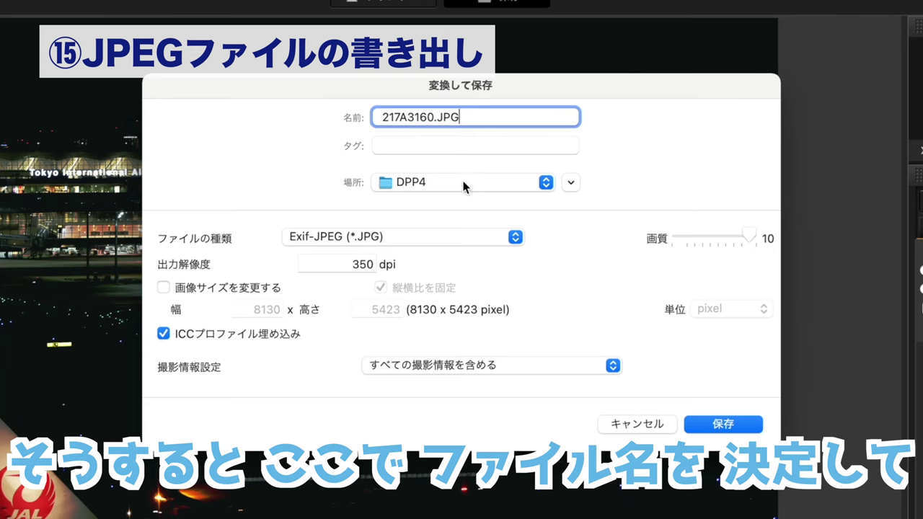
{"action": "left_click", "coordinate": [367, 236]}
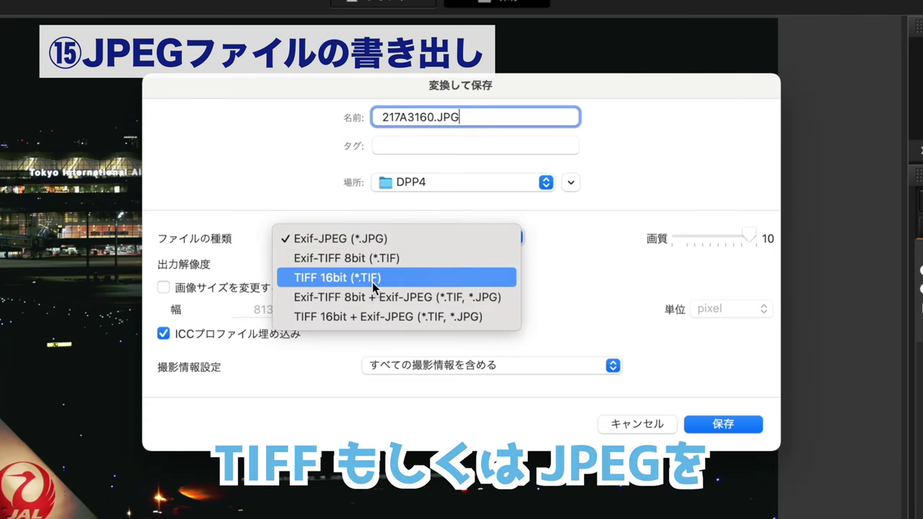
{"action": "left_click", "coordinate": [388, 239]}
{"action": "left_click", "coordinate": [164, 288]}
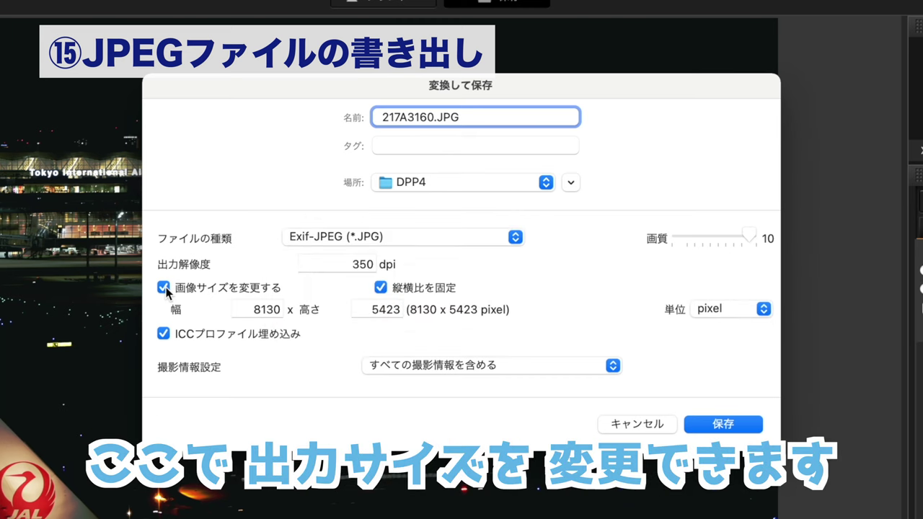
{"action": "left_click", "coordinate": [165, 289]}
{"action": "left_click", "coordinate": [208, 289]}
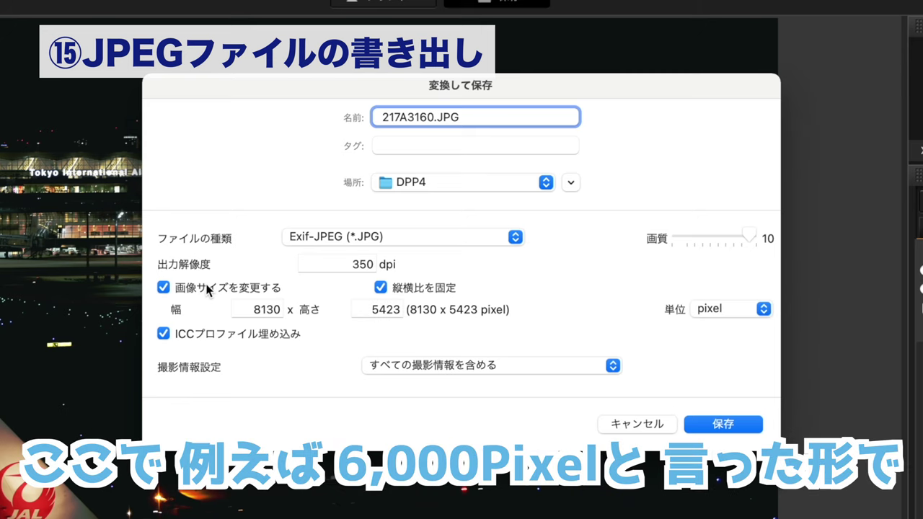
{"action": "double_click", "coordinate": [245, 309]}
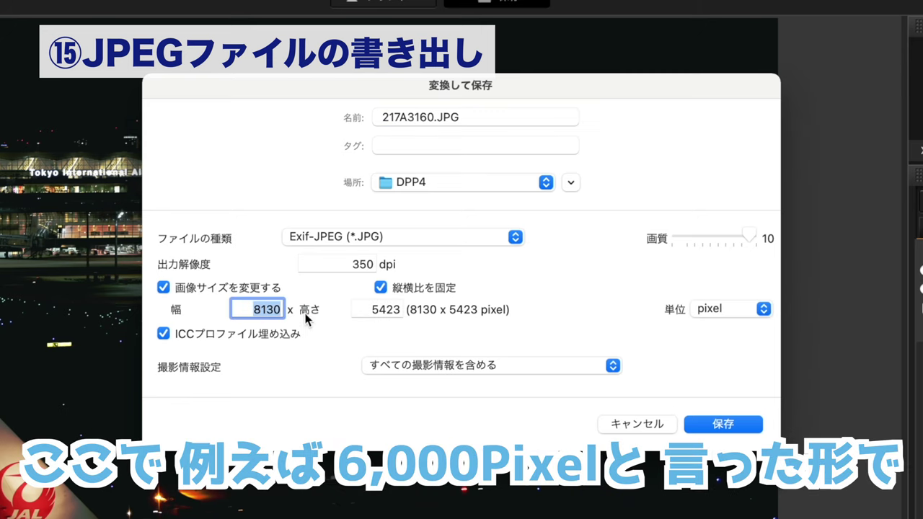
{"action": "left_click", "coordinate": [165, 288]}
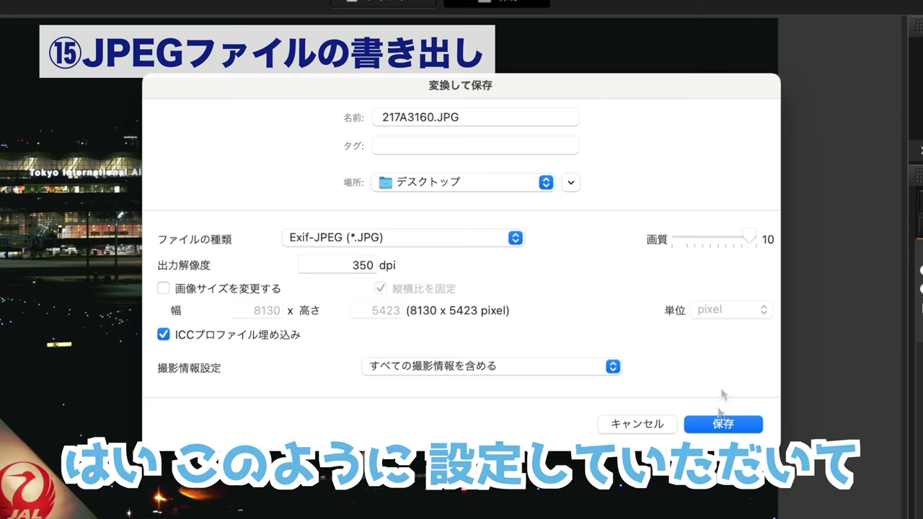
{"action": "left_click", "coordinate": [725, 425]}
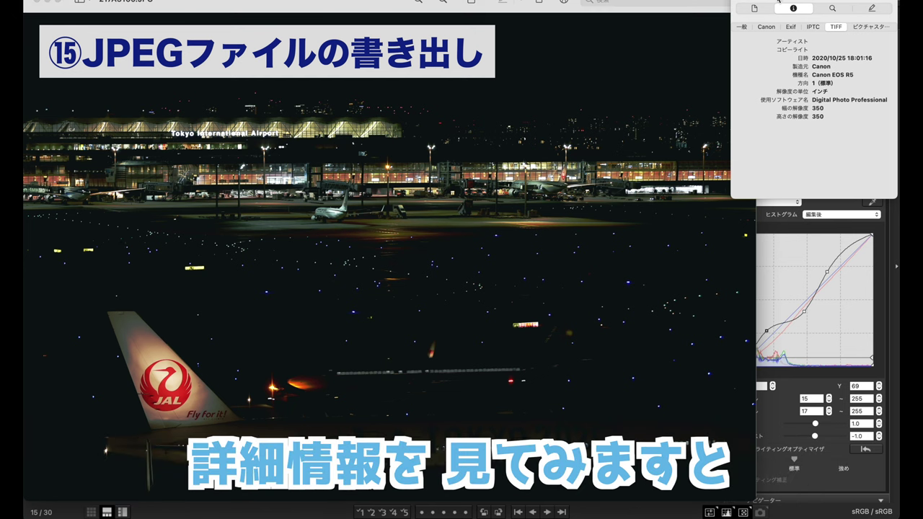
- Move Preview's Inspector window beside the airport image, showing Digital Photo Professional as the software
{"action": "mouse_move", "coordinate": [778, 1]}
{"action": "left_mouse_down"}
{"action": "mouse_move", "coordinate": [497, 145]}
{"action": "mouse_move", "coordinate": [420, 168]}
{"action": "left_mouse_up"}
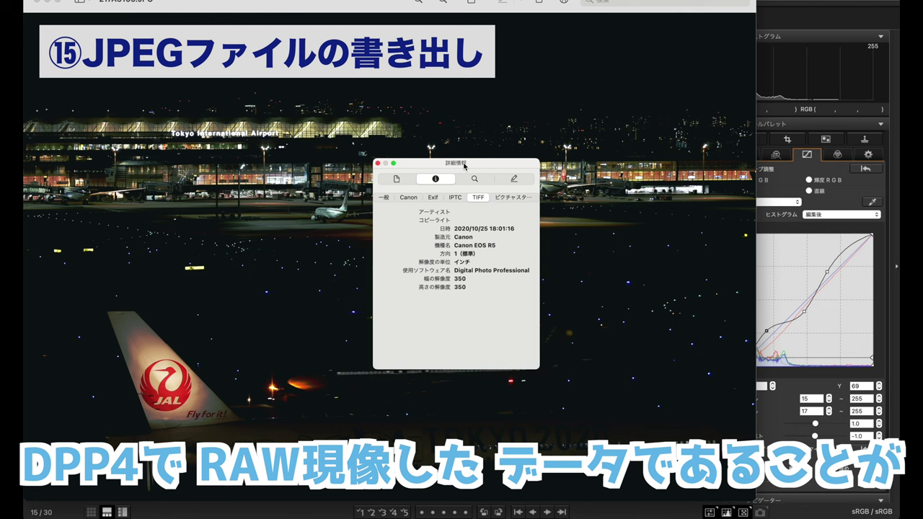
{"action": "left_click_drag", "start_coordinate": [462, 160], "coordinate": [651, 163]}
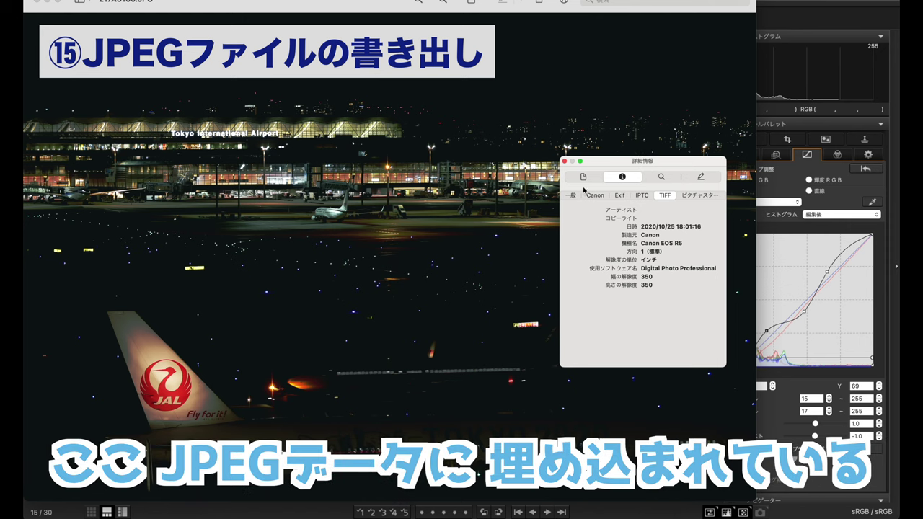